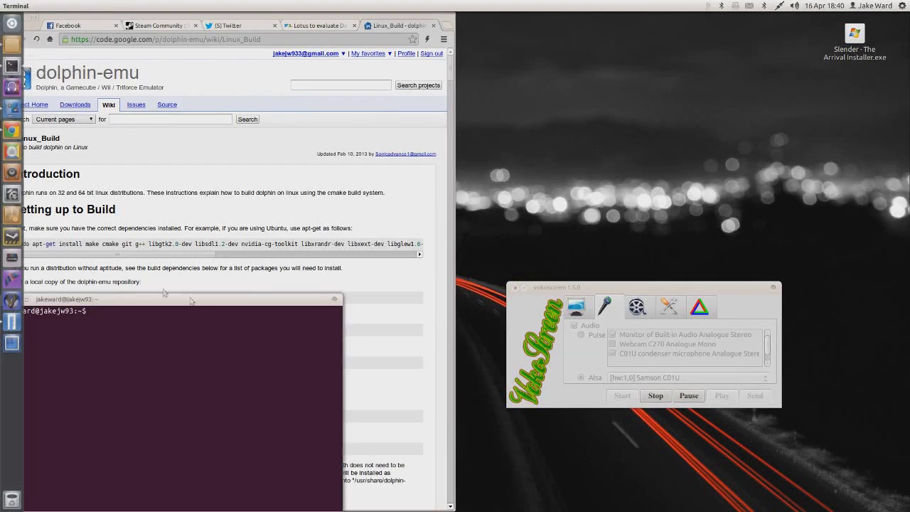
Step: Place the terminal beside the wiki page and run its full apt-get install command for the Dolphin build dependencies, entering the account password
drag(190, 301, 714, 49)
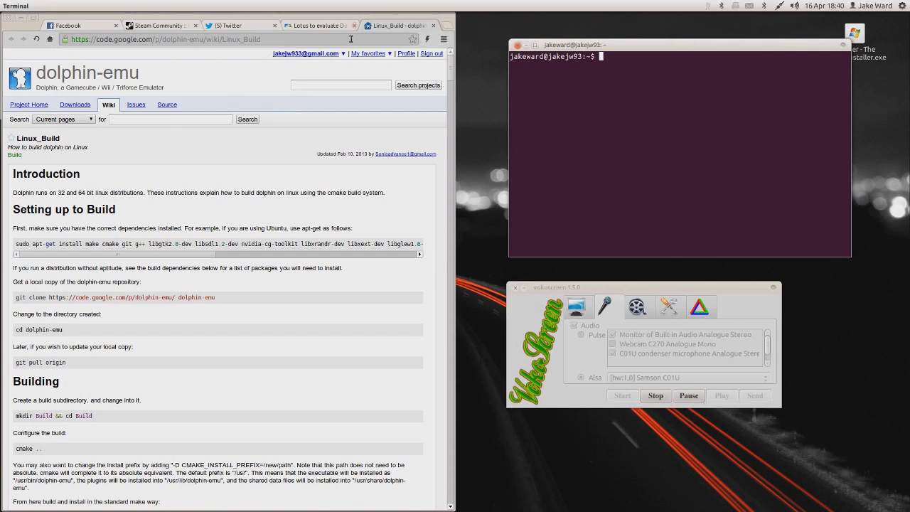
click(68, 22)
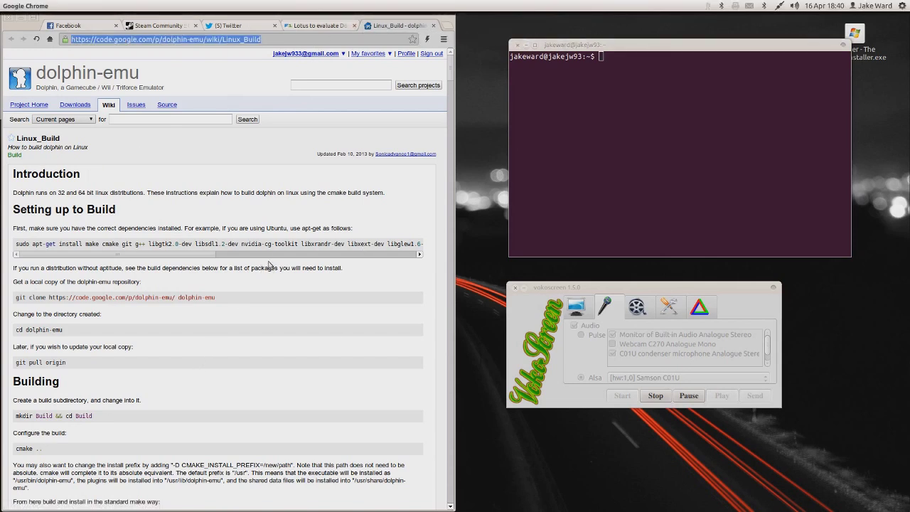
triple_click(152, 246)
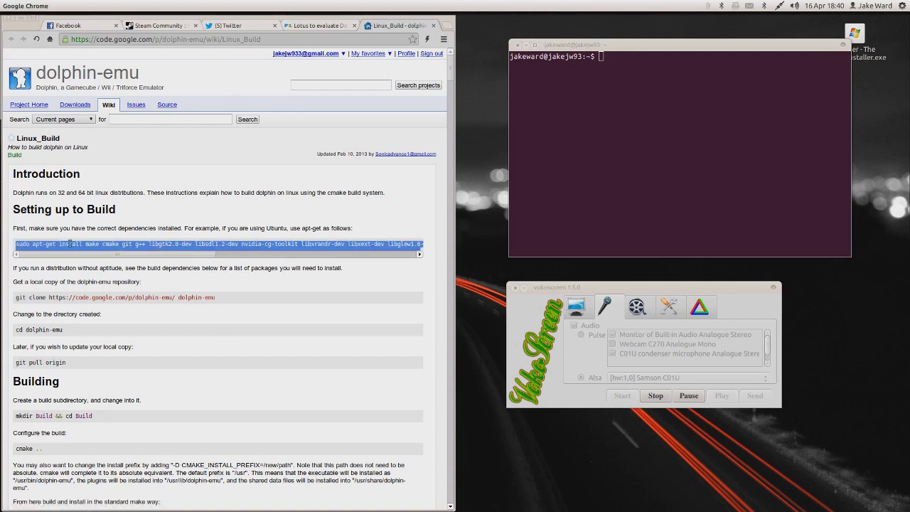
click(361, 242)
scroll(345, 253, right, 10)
triple_click(382, 244)
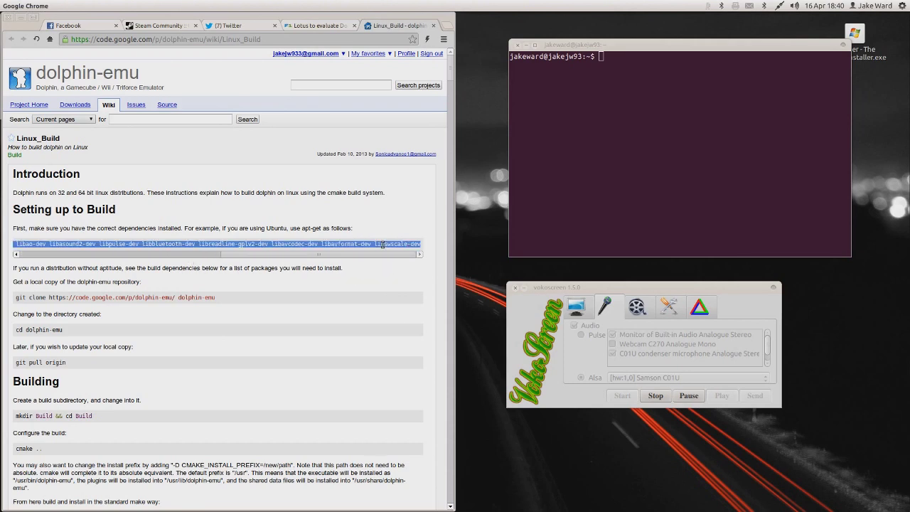
scroll(357, 256, left, 10)
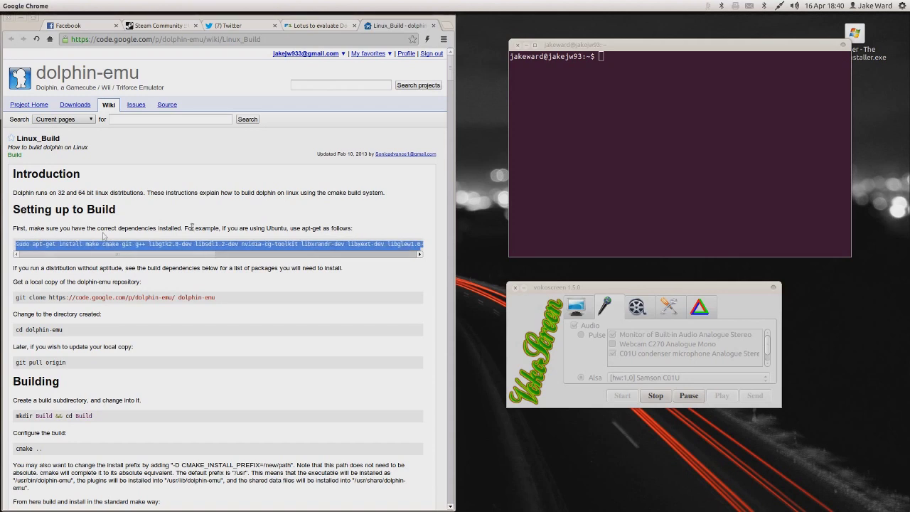
click(582, 131)
key(ctrl+shift+v)
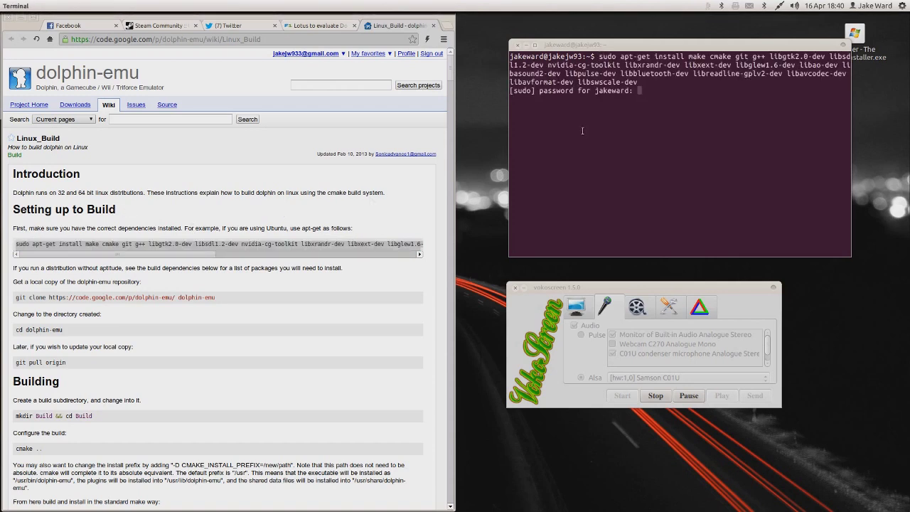
key(Return)
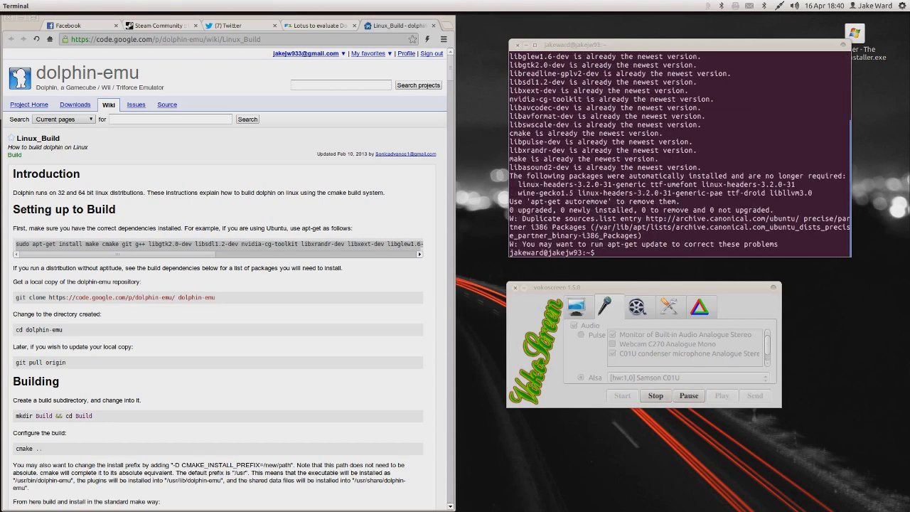
Step: List the contents of the home directory in the terminal
text(ls)
key(Return)
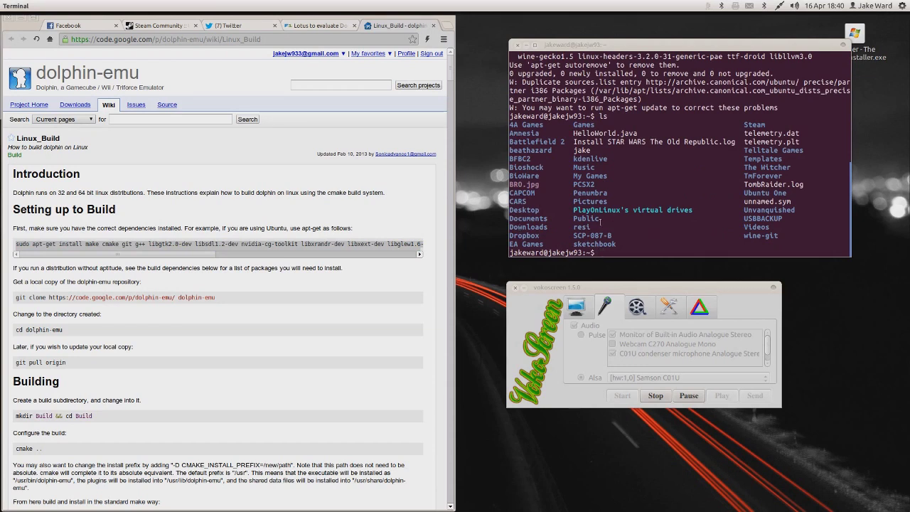
click(540, 194)
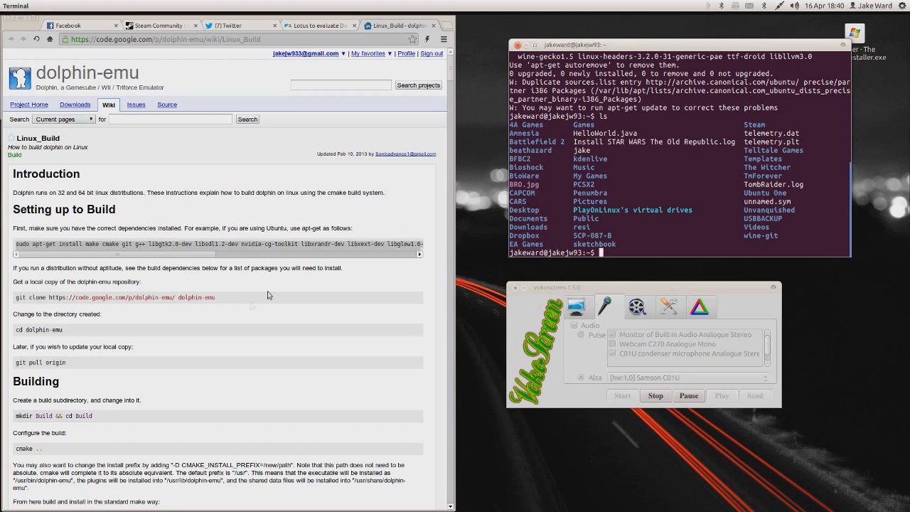
click(130, 299)
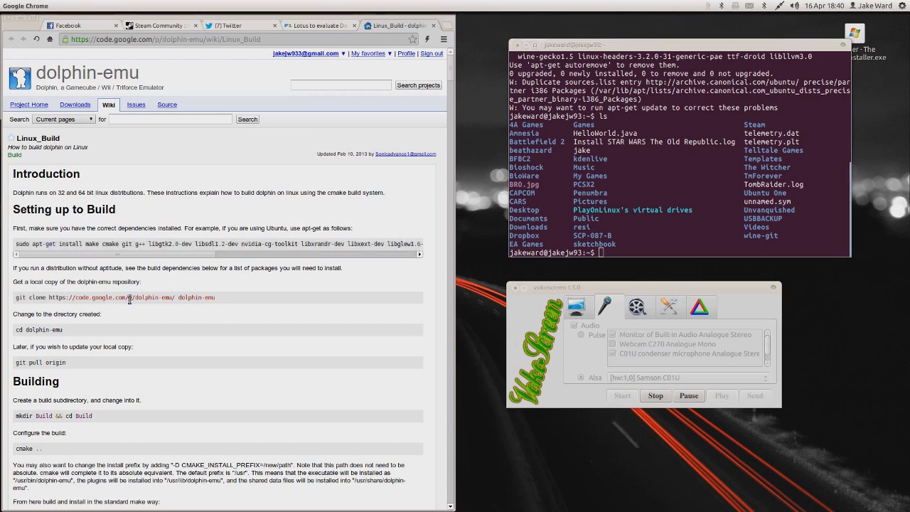
triple_click(130, 299)
click(675, 249)
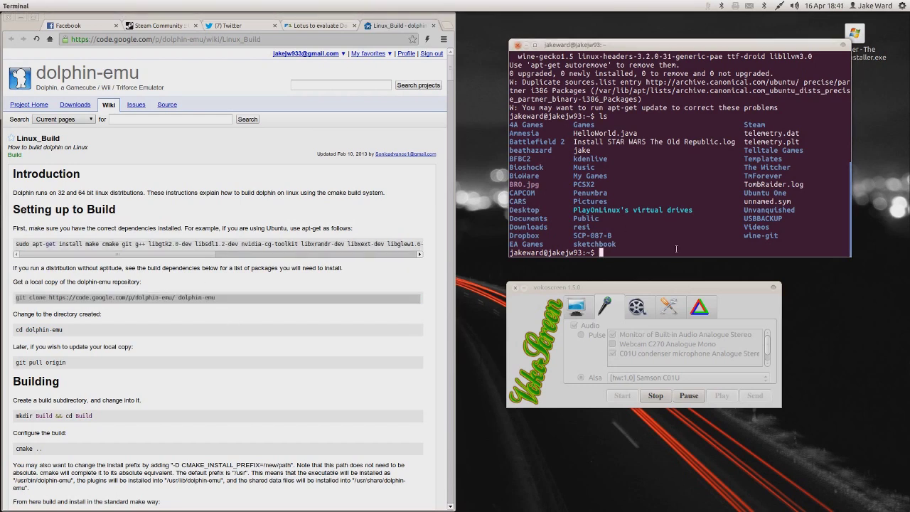
middle_click(676, 248)
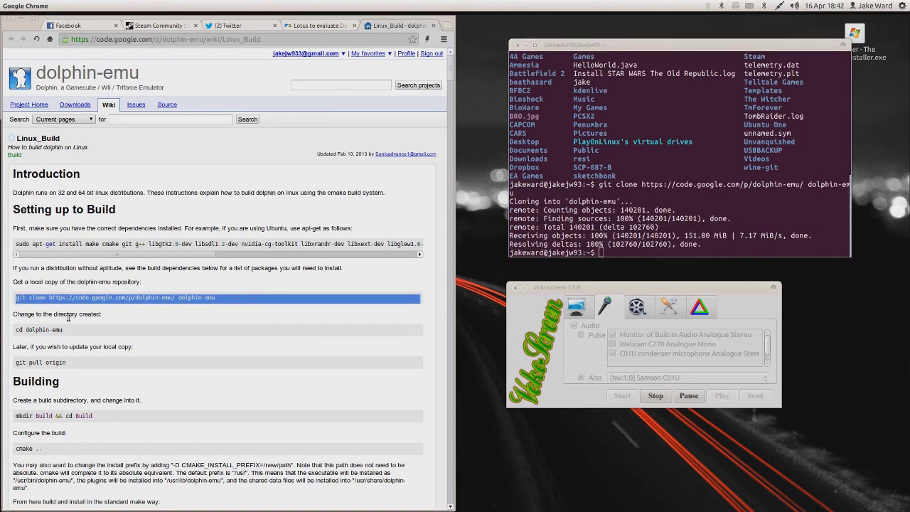
Step: List the home directory again and locate the cloned dolphin-emu folder in the listing
click(230, 332)
click(630, 226)
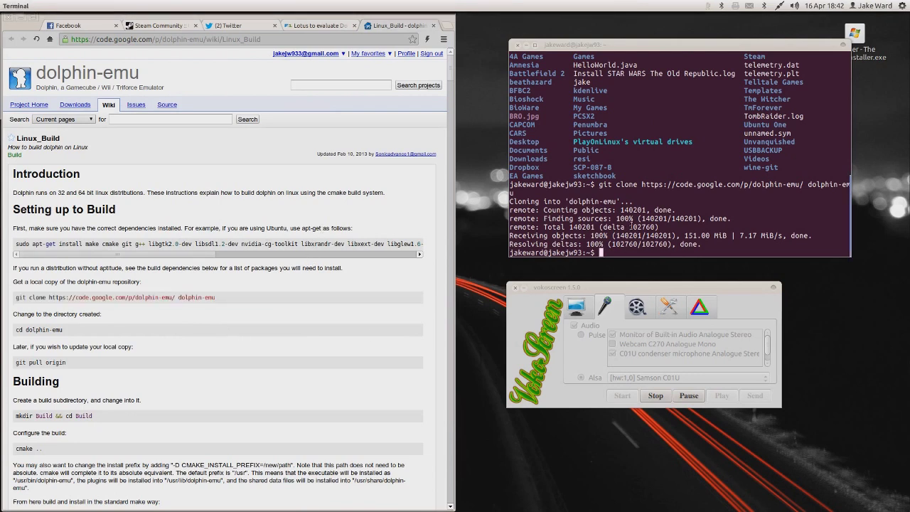
text(ls)
key(Return)
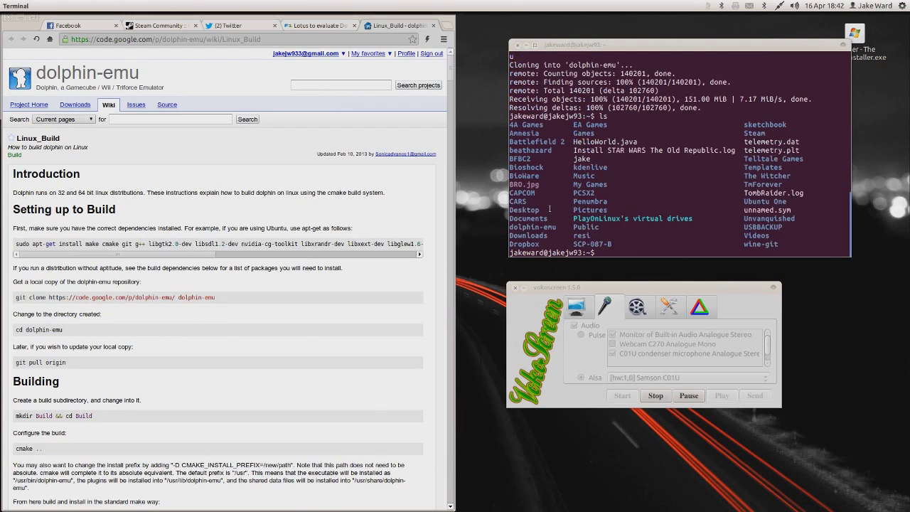
drag(558, 230, 491, 226)
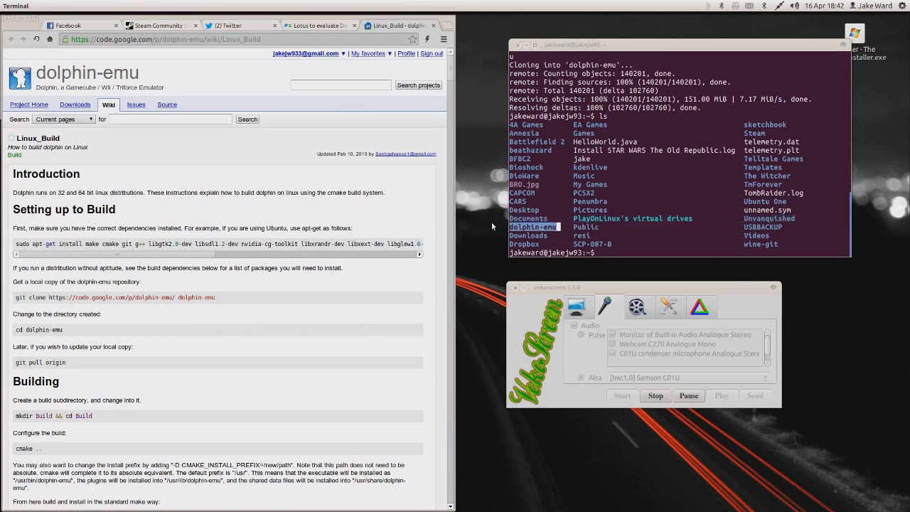
Step: Change into the dolphin-emu/ directory and list its contents
text(cd)
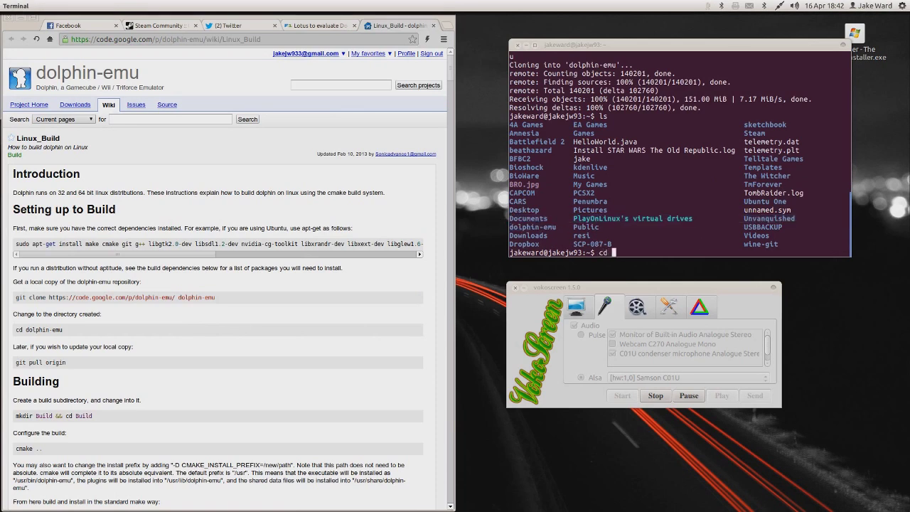
text( dol)
key(Tab)
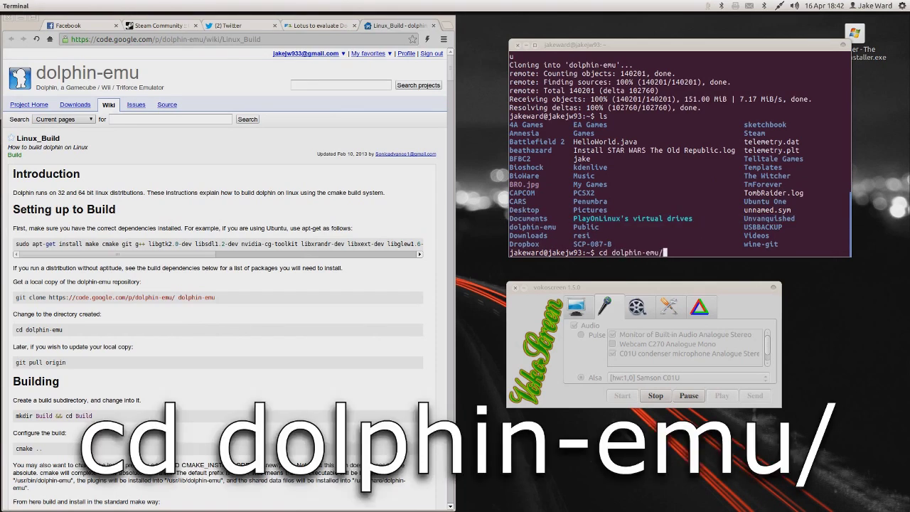
key(Return)
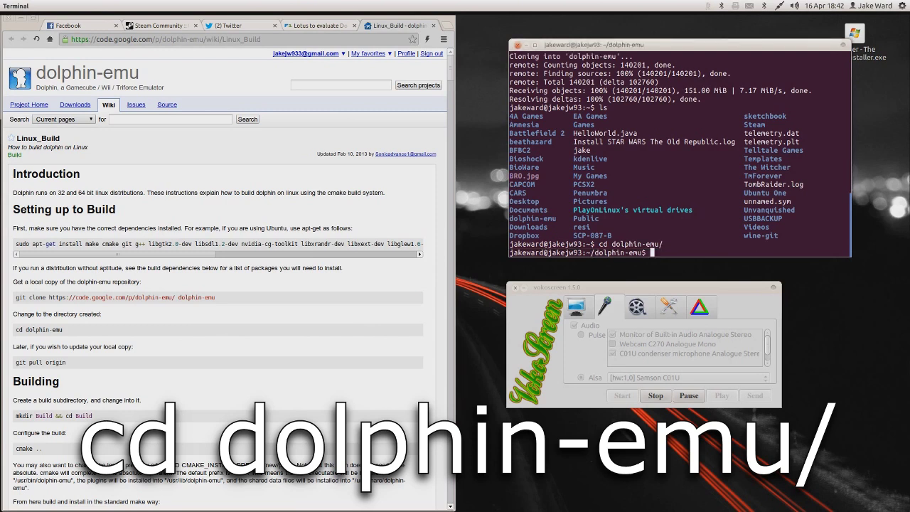
text(ls)
key(Return)
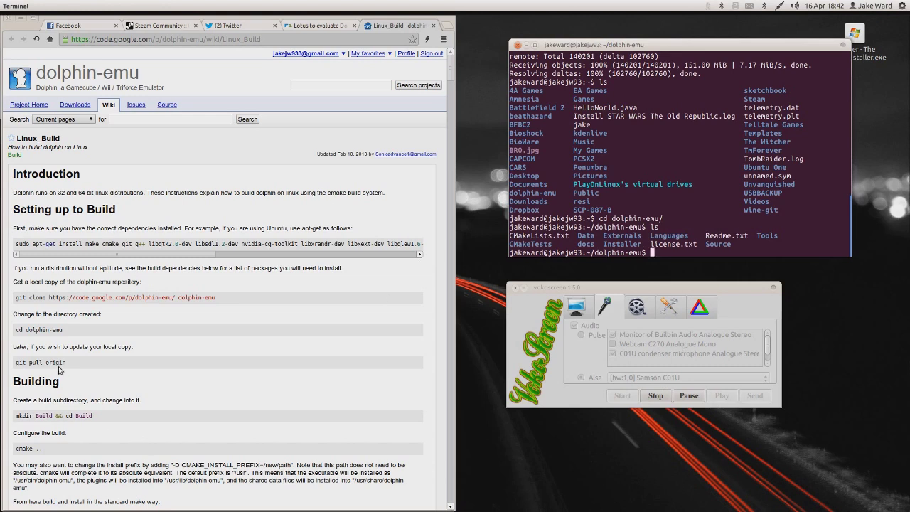
Step: Review the wiki's instruction for updating the local copy with git pull origin
click(80, 369)
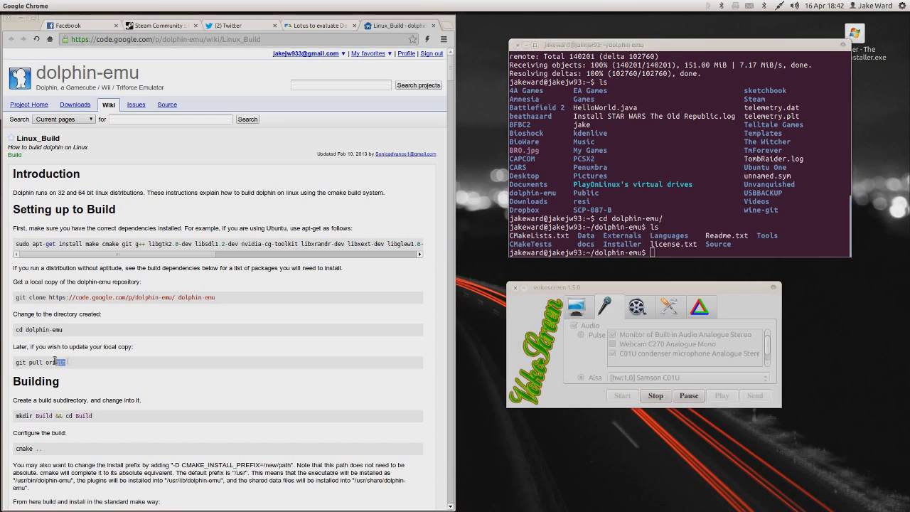
drag(80, 369, 22, 361)
scroll(69, 348, down, 3)
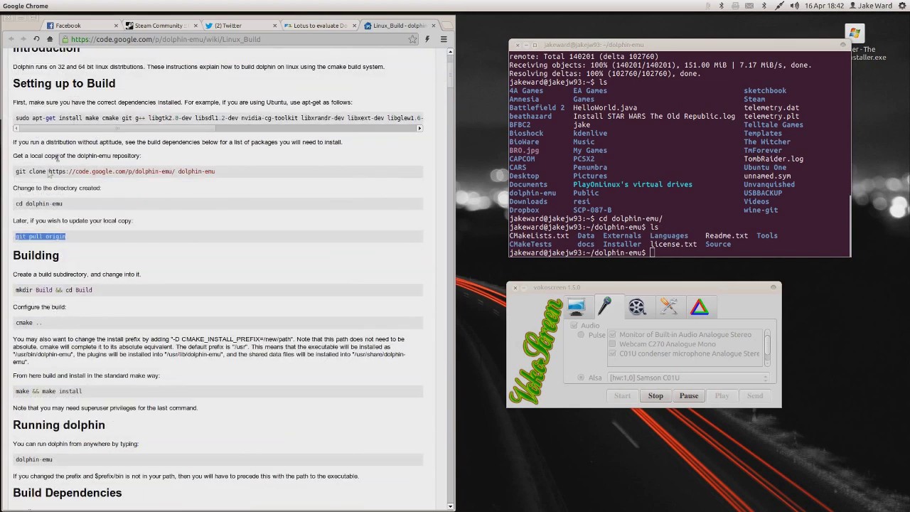
drag(31, 220, 122, 220)
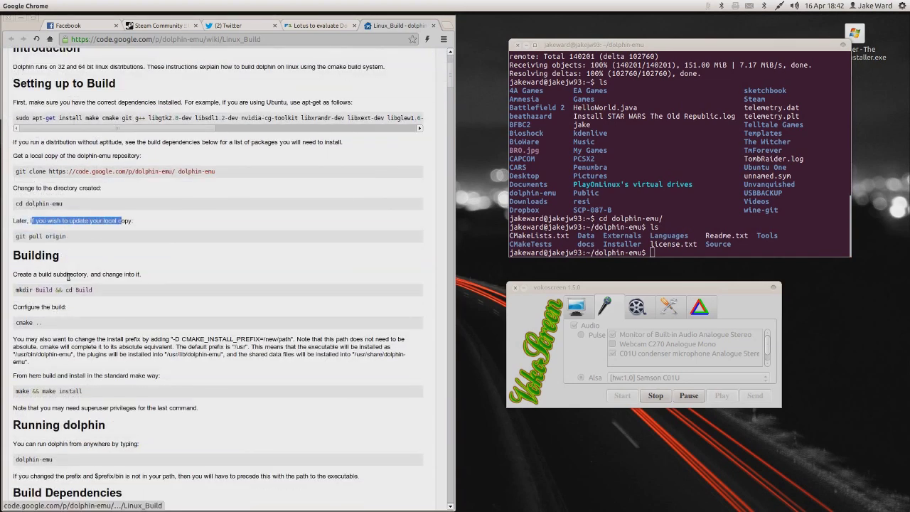
drag(66, 236, 29, 236)
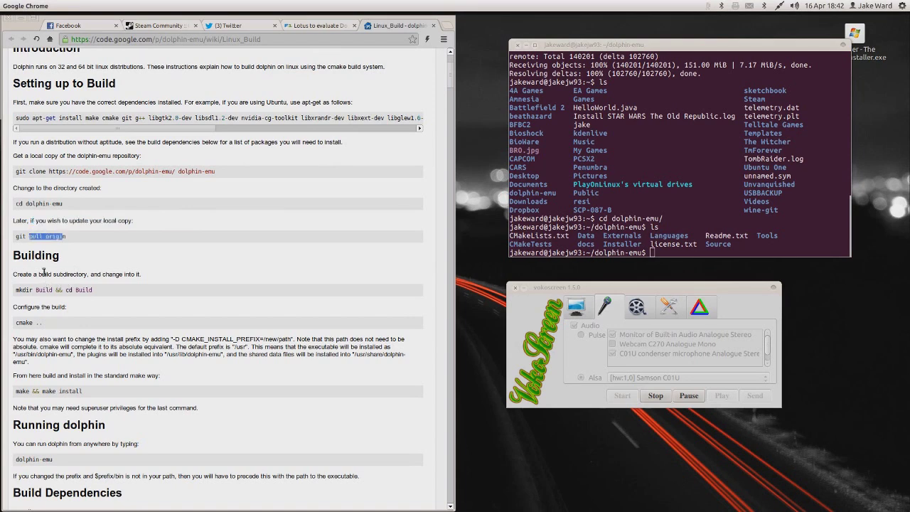
click(706, 243)
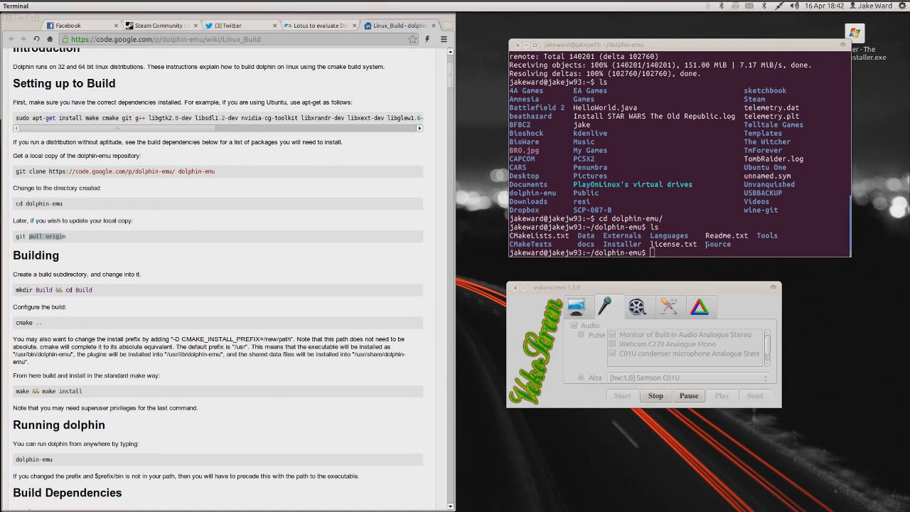
text(cd Bu)
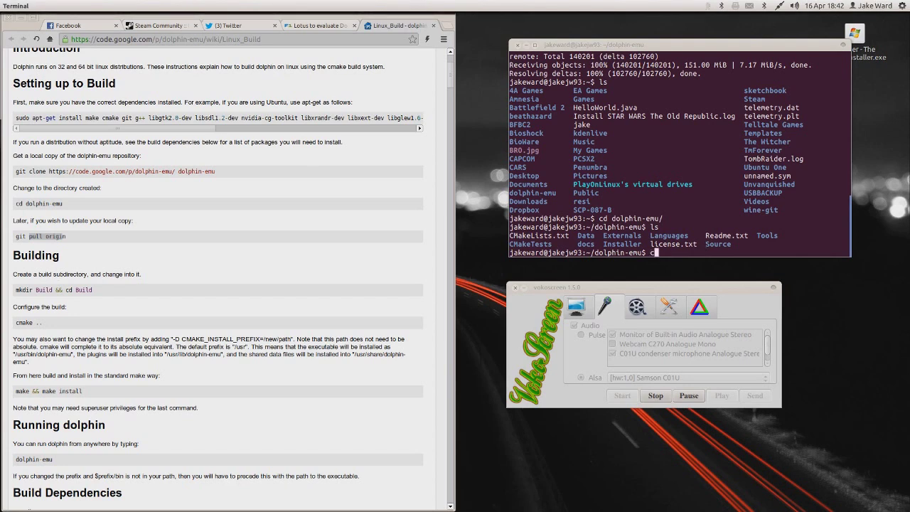
text(ild)
key(BackSpace)
key(BackSpace)
key(BackSpace)
key(BackSpace)
key(BackSpace)
key(BackSpace)
key(BackSpace)
key(BackSpace)
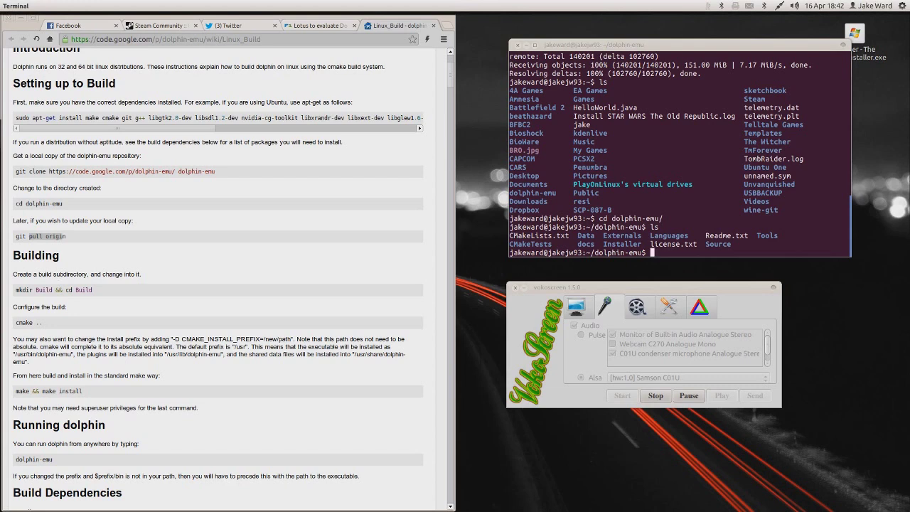
Step: Create a subdirectory named Build inside dolphin-emu with mkdir
text(mkdir )
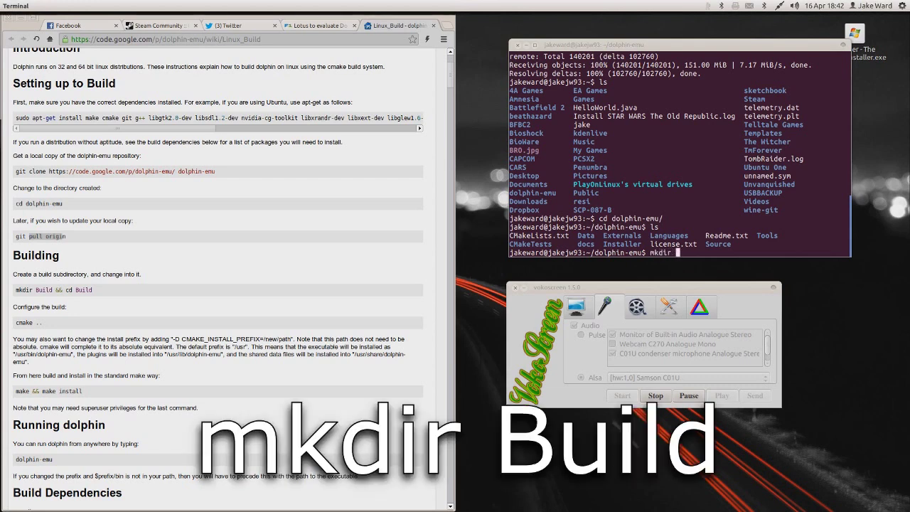
text(Build)
key(Return)
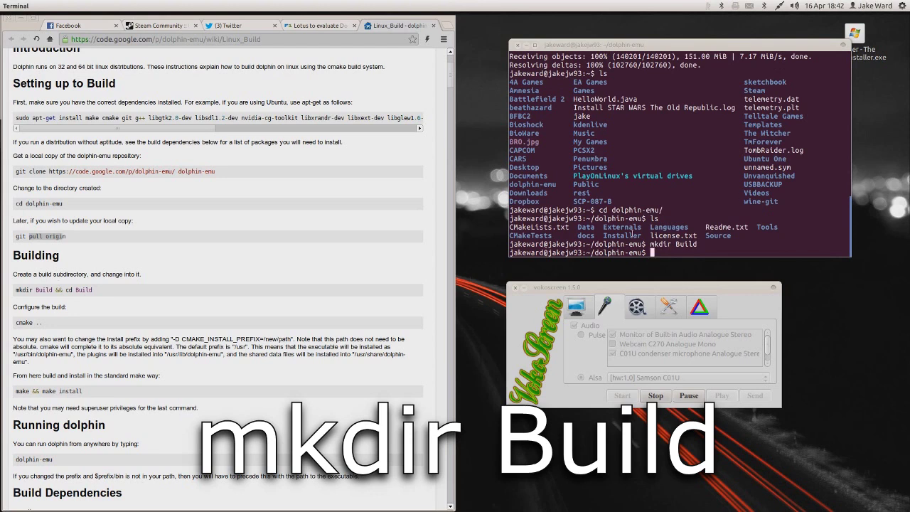
Step: Change into the Build/ directory and list its contents
text(cd Build/)
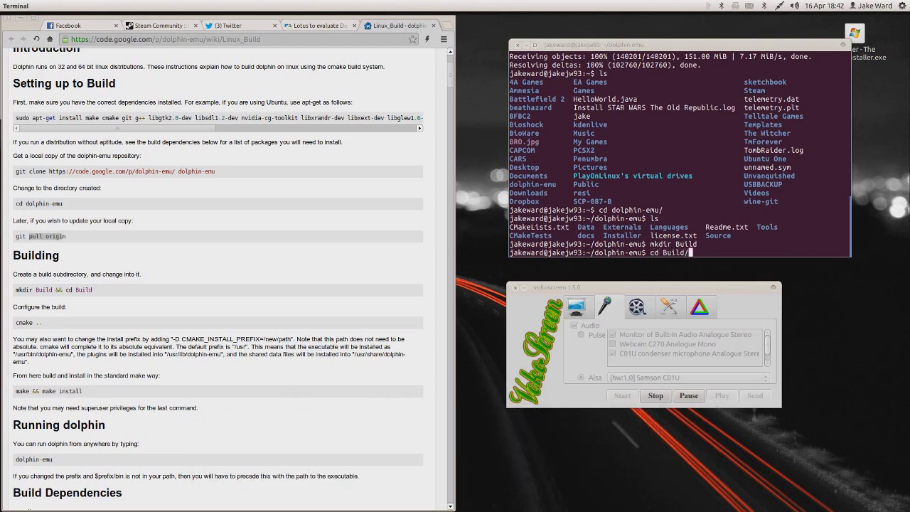
key(Return)
text(ls)
key(Return)
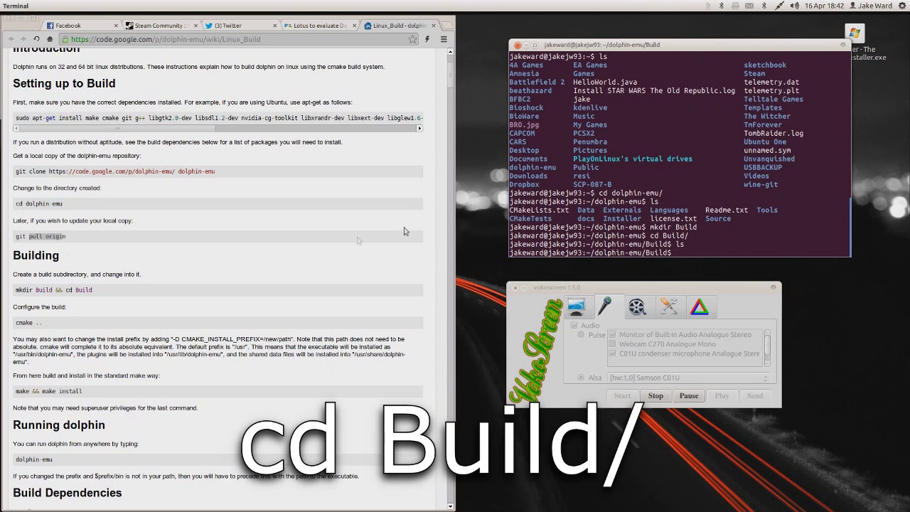
Step: Configure the build by running cmake .. in the Build directory, and check the output line stating where the build files were written
scroll(268, 225, down, 3)
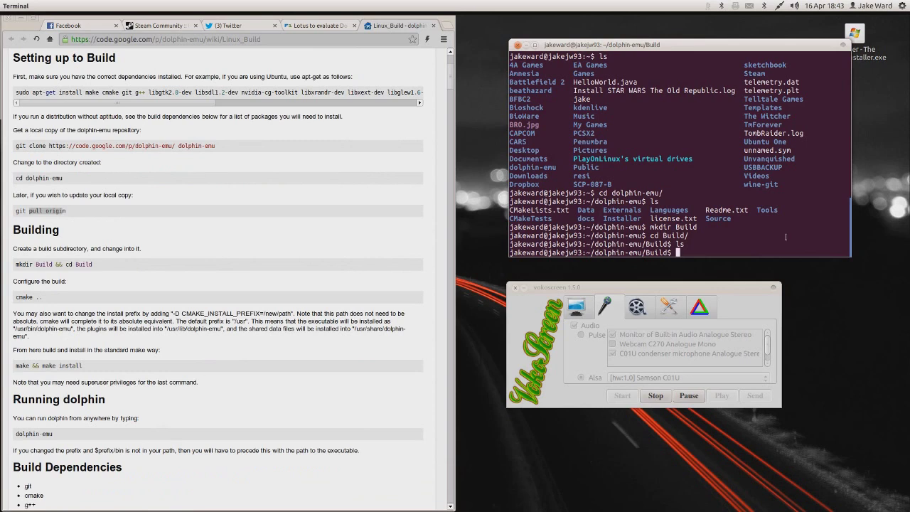
text(cmake)
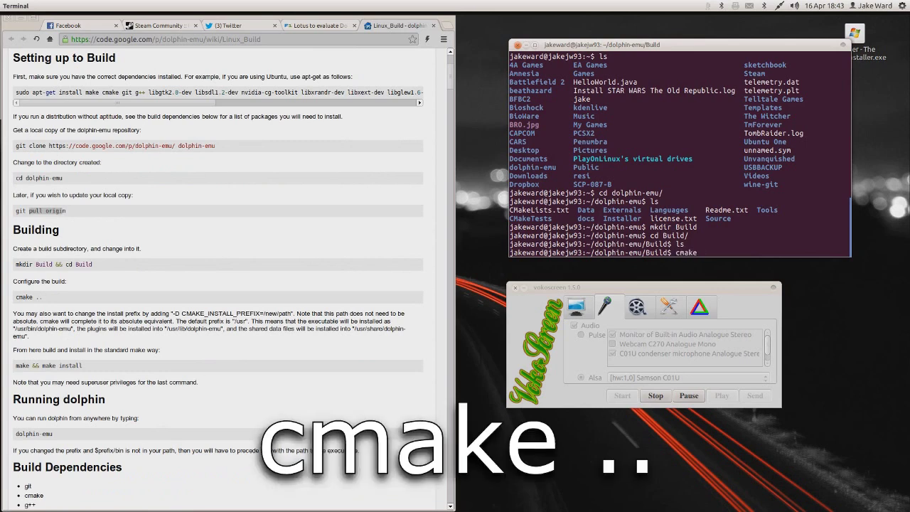
text( ..)
key(Return)
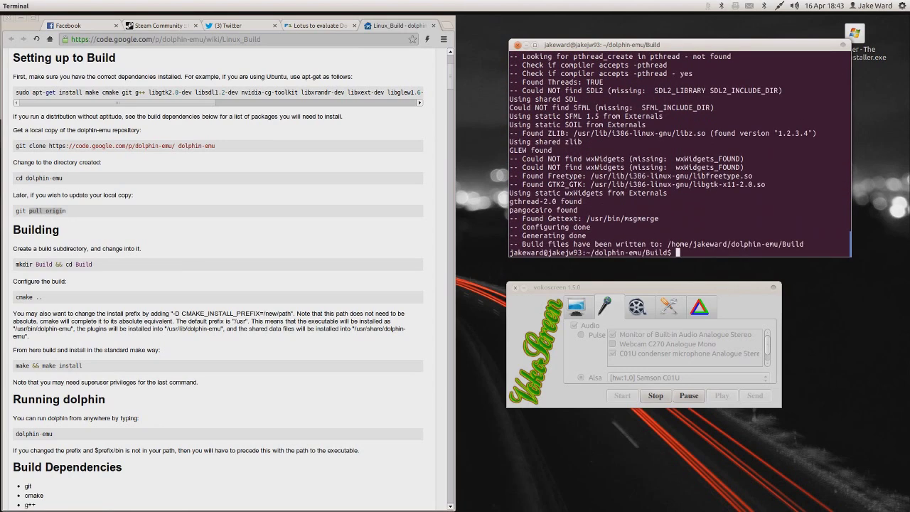
drag(558, 244, 766, 238)
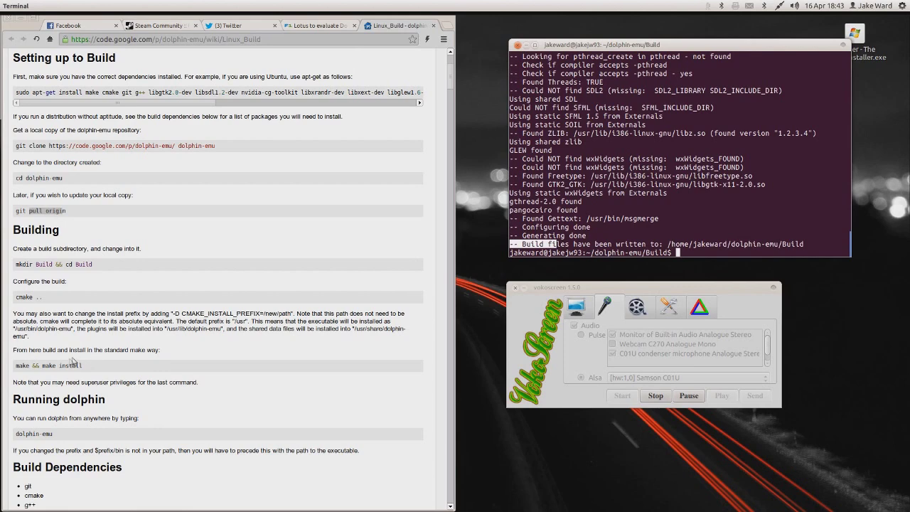
click(691, 248)
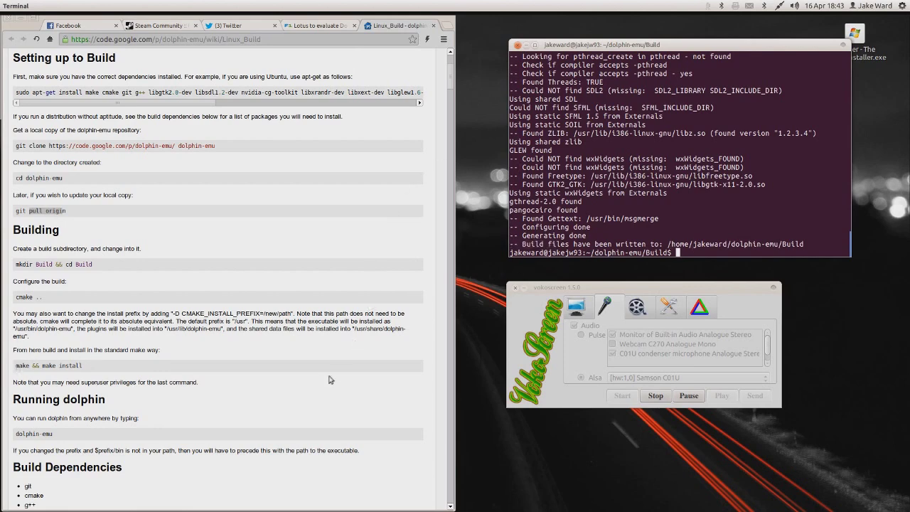
Step: Compile the emulator by running make in the Build directory
scroll(394, 384, down, 2)
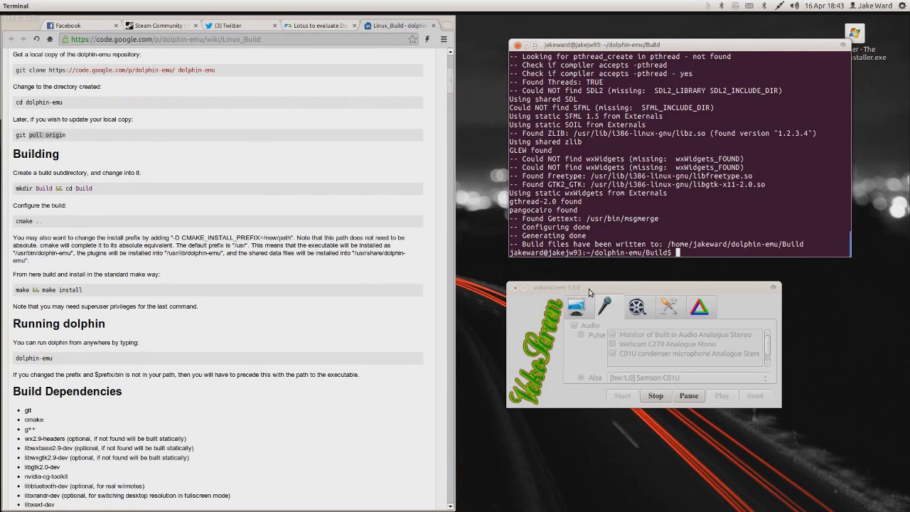
text(make)
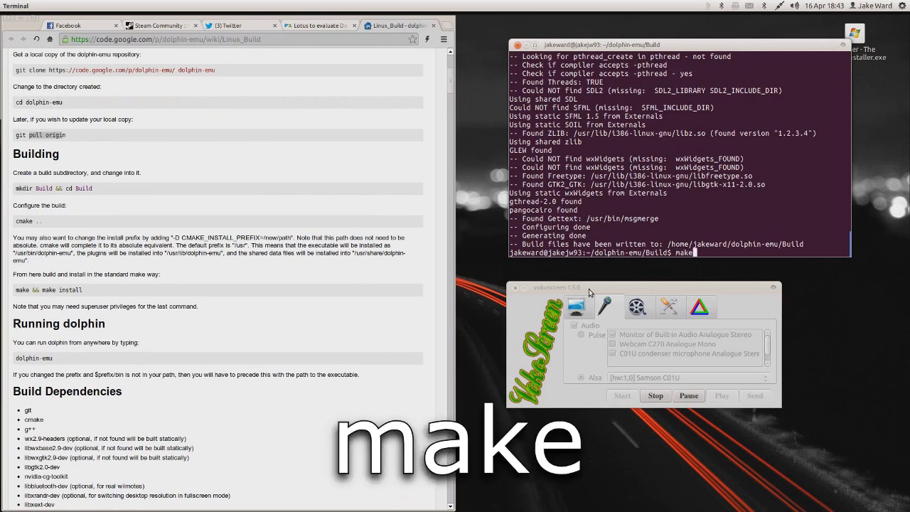
key(Return)
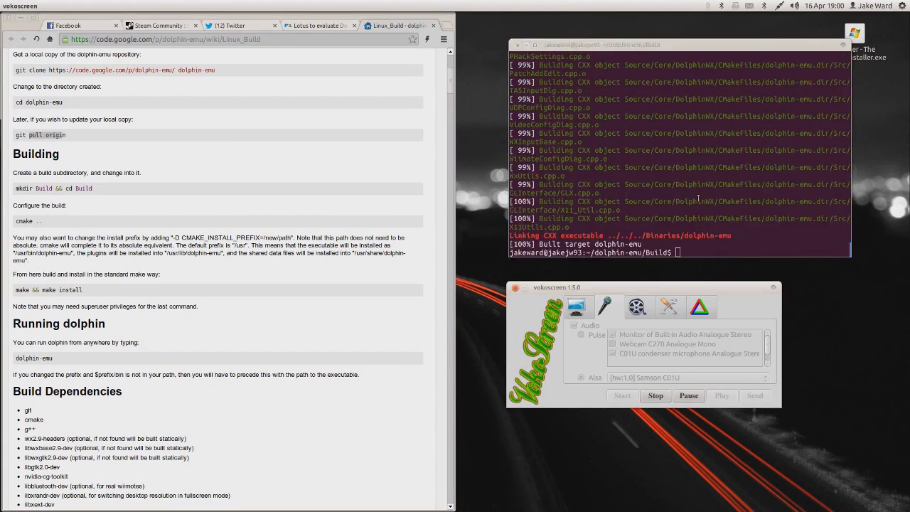
Step: Try to install the build with sudo apt-make install, entering the account password
click(698, 198)
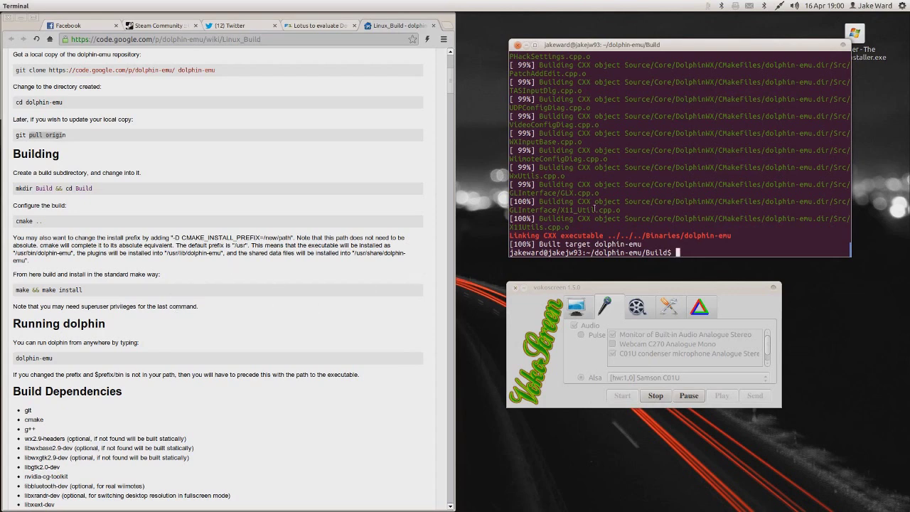
text(sudo)
text( apt make)
key(BackSpace)
key(BackSpace)
key(BackSpace)
key(BackSpace)
key(BackSpace)
text(-make install)
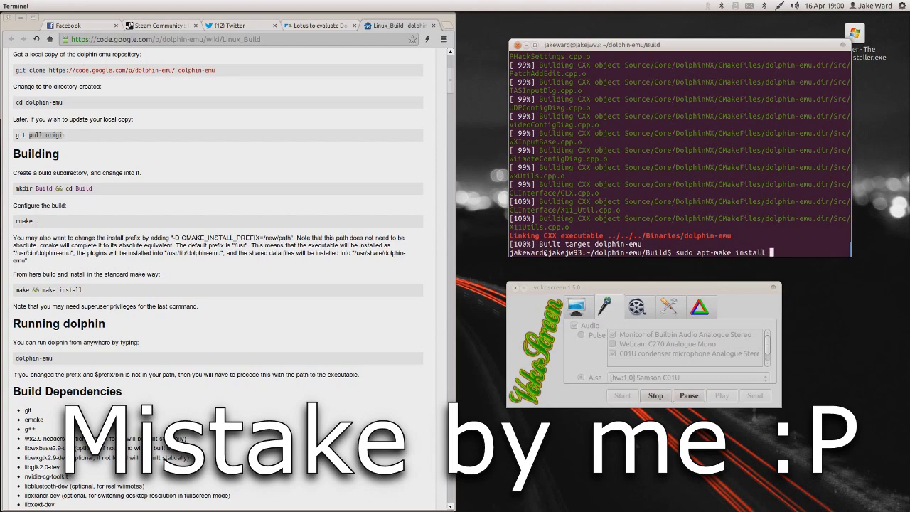
key(Return)
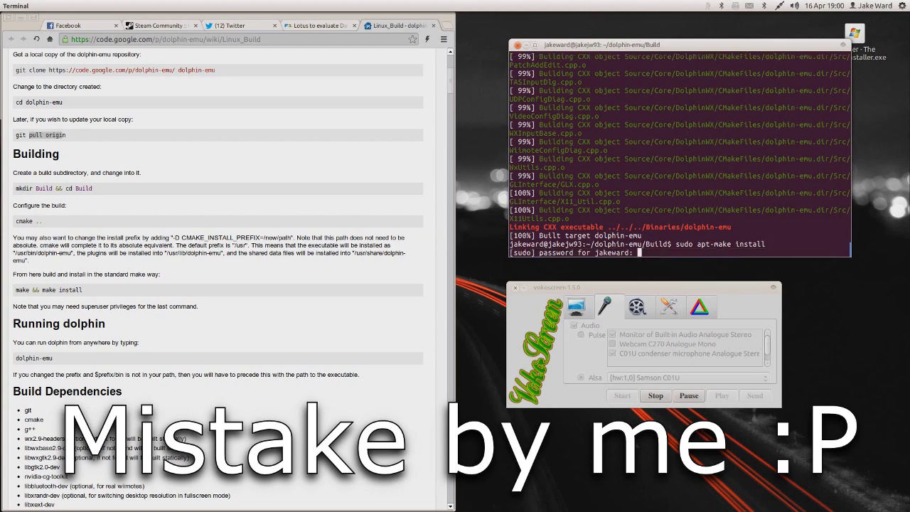
key(Return)
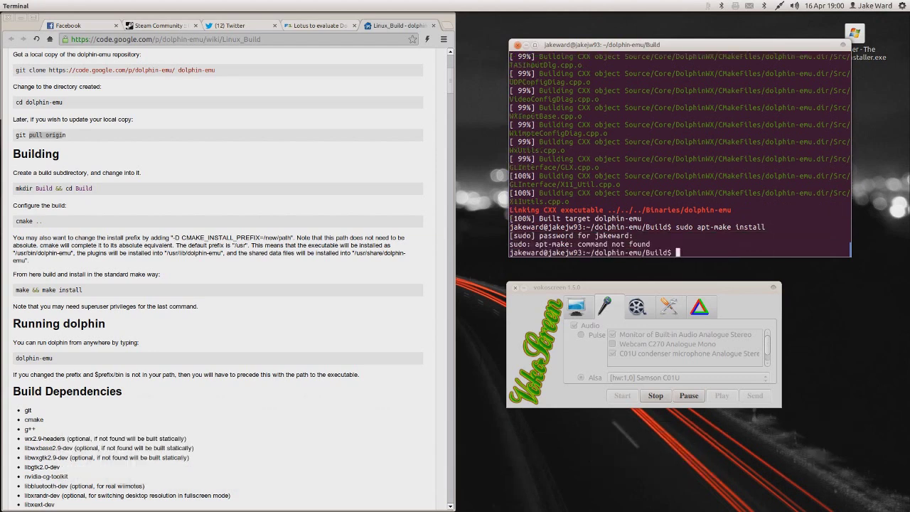
Step: Start a root shell with sudo -s, list the Build directory, and install the compiled emulator with make install
text(sudo -s)
key(Return)
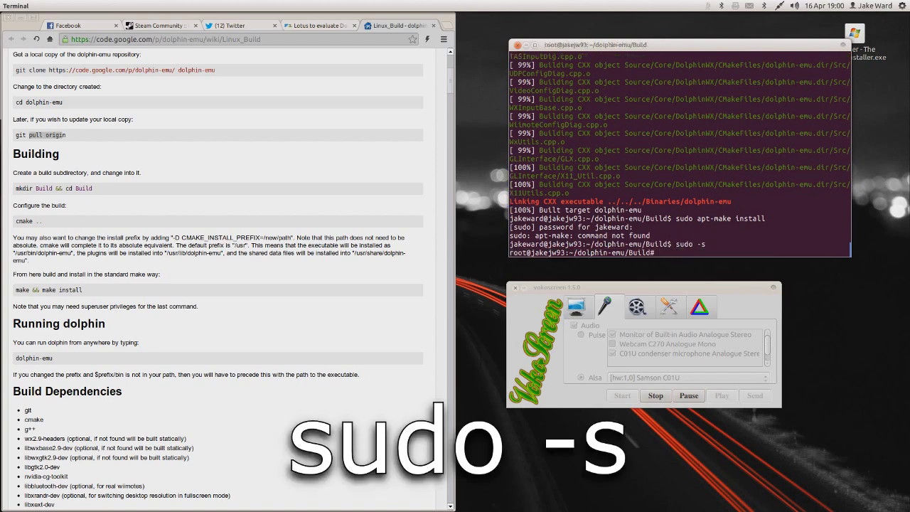
text(ls)
key(Return)
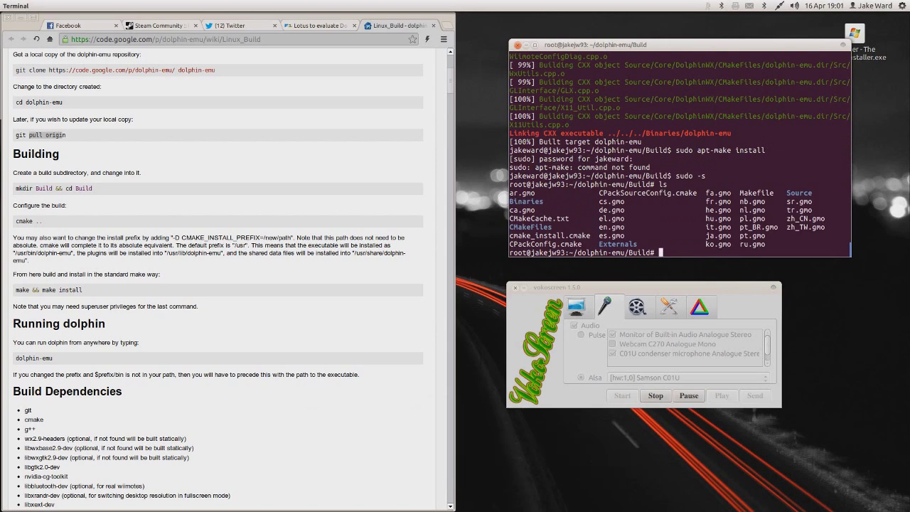
text(make install)
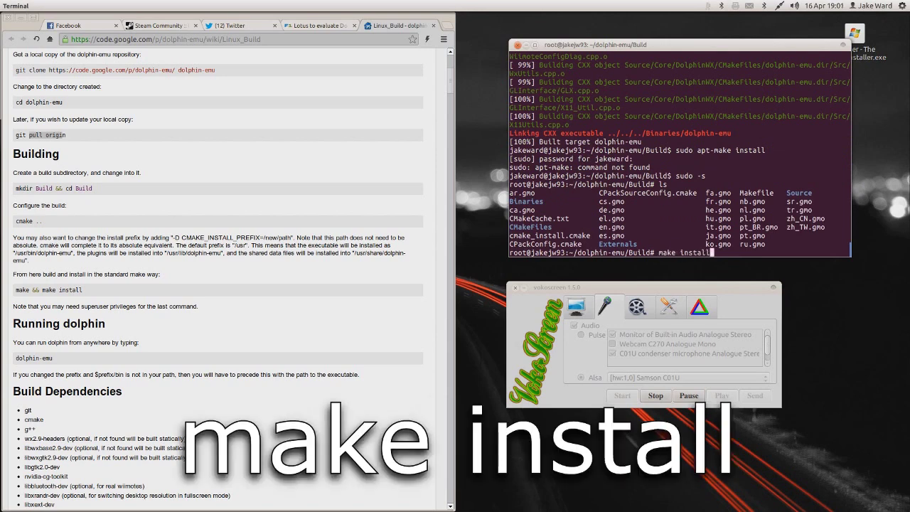
key(Return)
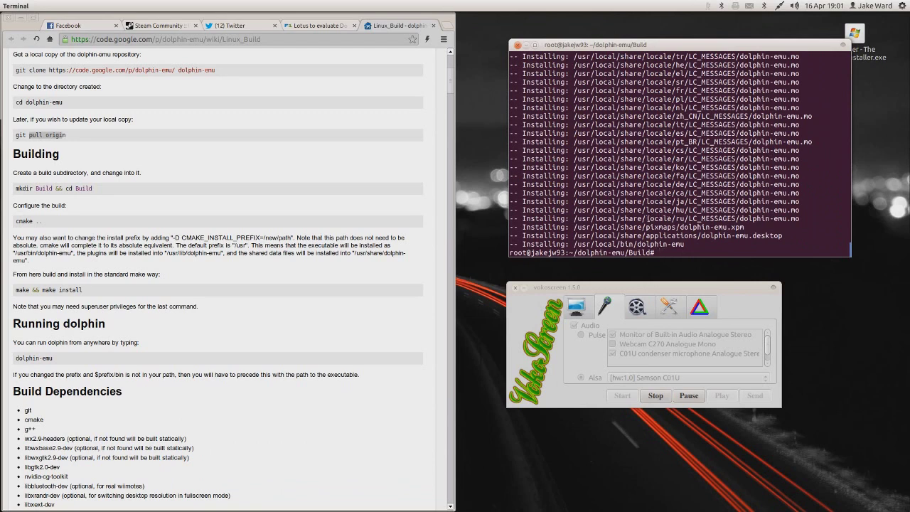
Step: Launch the installed emulator with the dolphin-emu command and reposition its window over the wiki page
text(dolphin-emu)
key(Return)
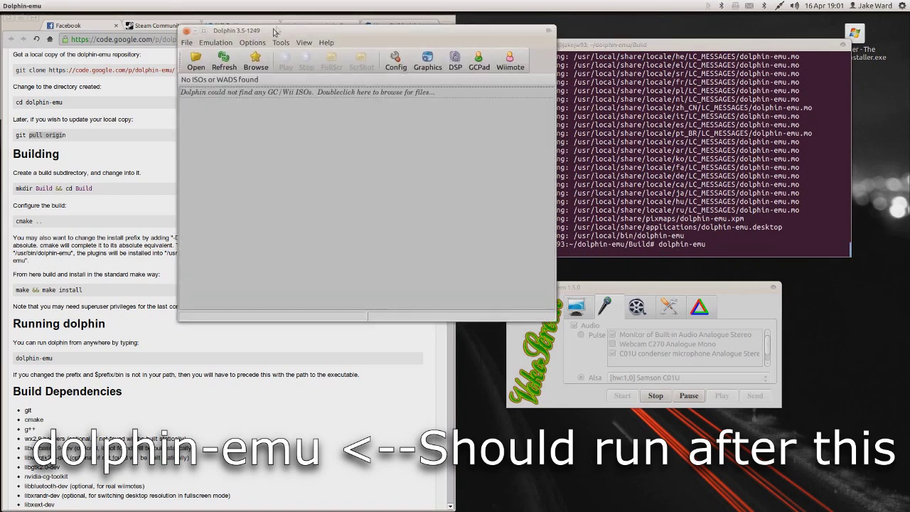
drag(273, 32, 489, 63)
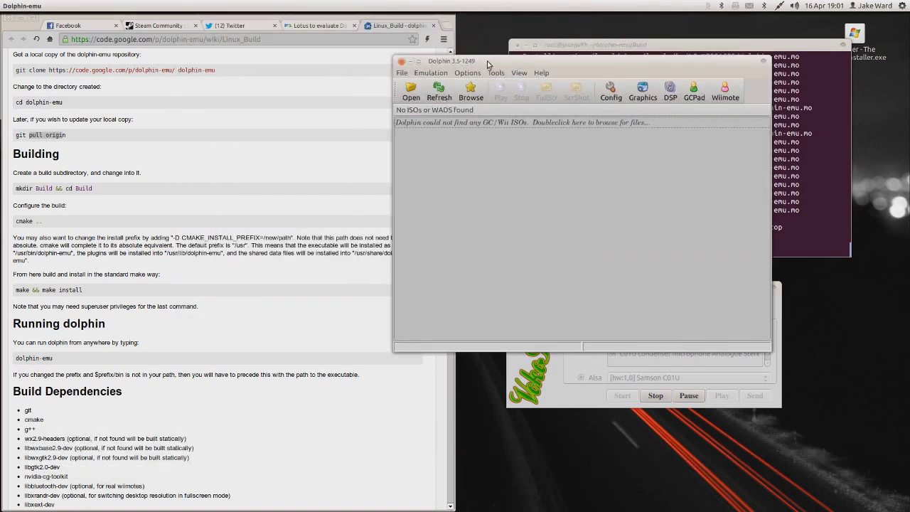
drag(487, 65, 284, 105)
click(226, 113)
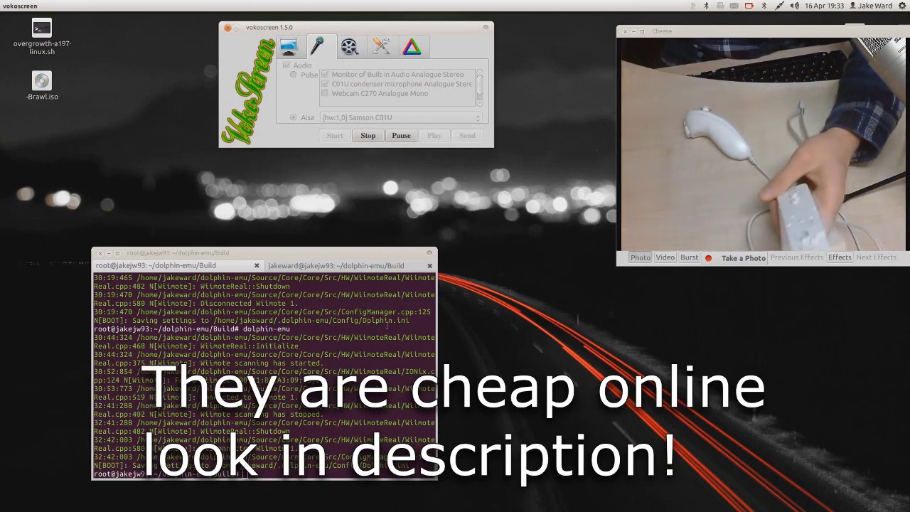
Step: Show the terminal session with the blueman install command, then find Bluetooth Manager by searching for "blue" and open it
click(339, 268)
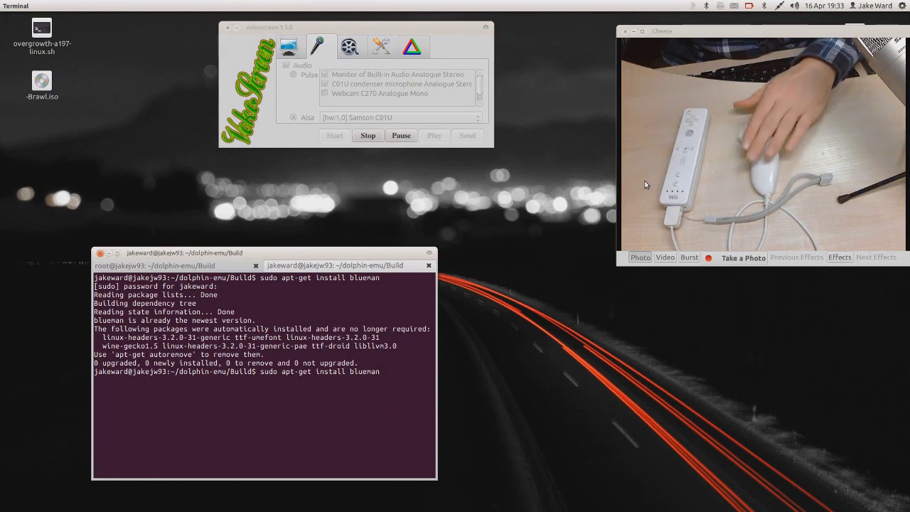
click(7, 23)
text(blue)
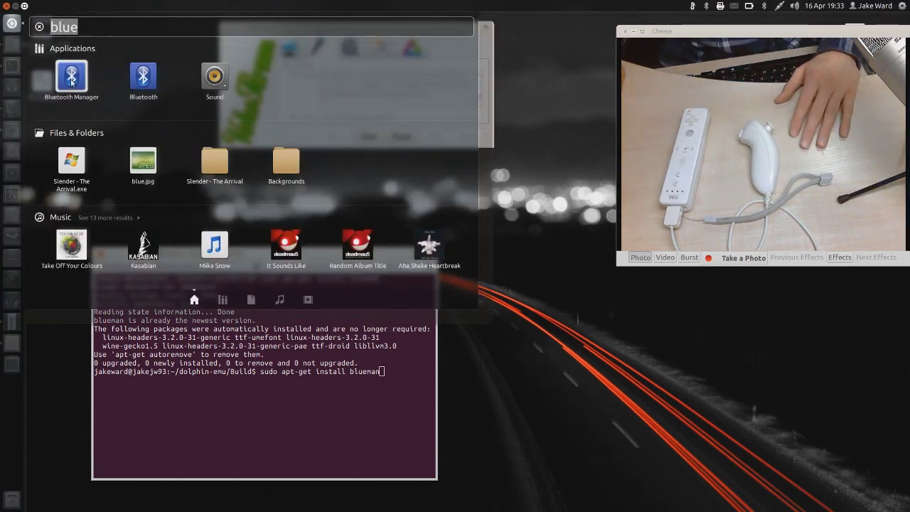
click(71, 79)
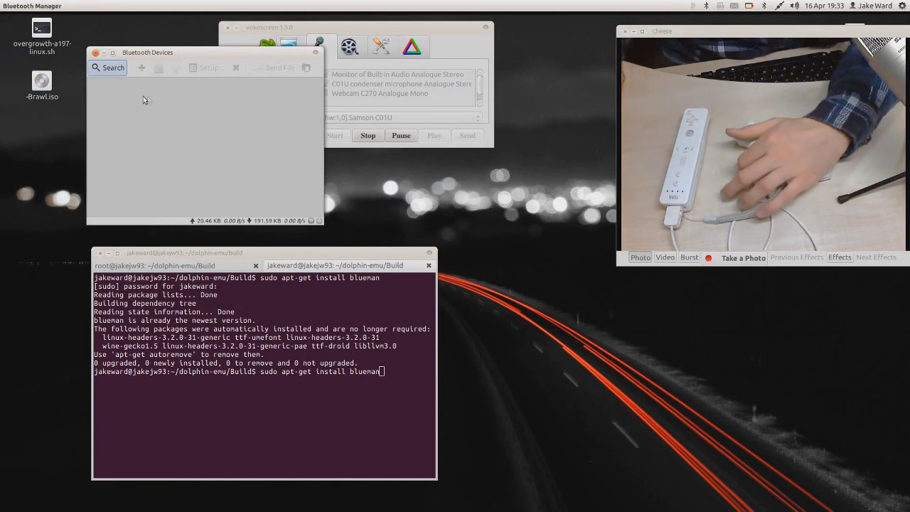
Step: Search for nearby Bluetooth devices and start the setup of the Nintendo RVL-CNT-01
click(121, 73)
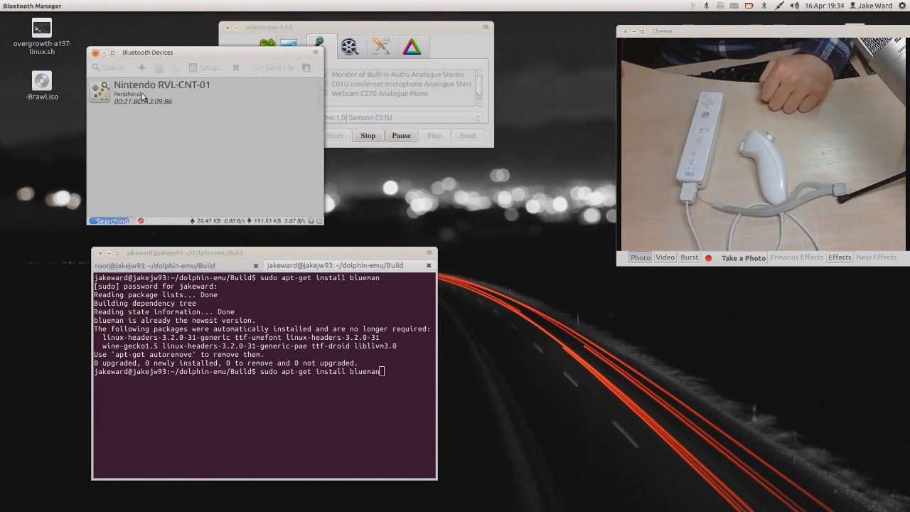
click(142, 97)
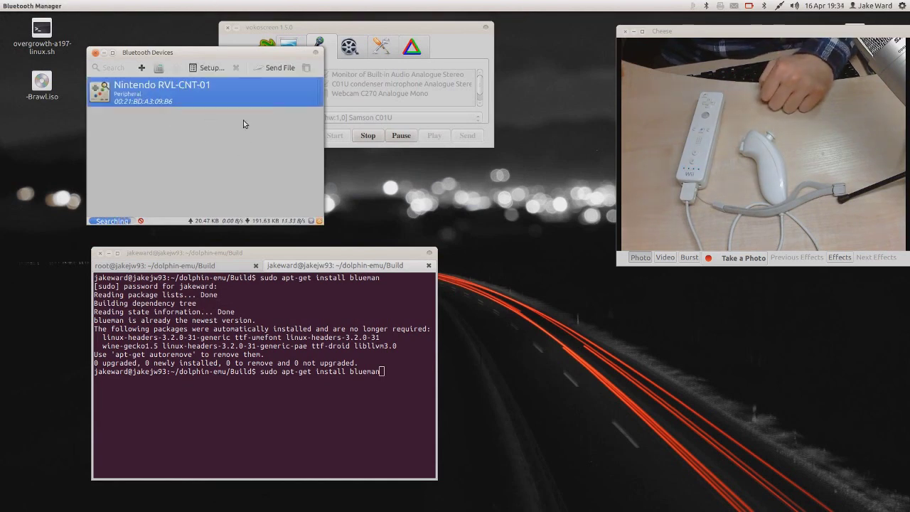
click(212, 68)
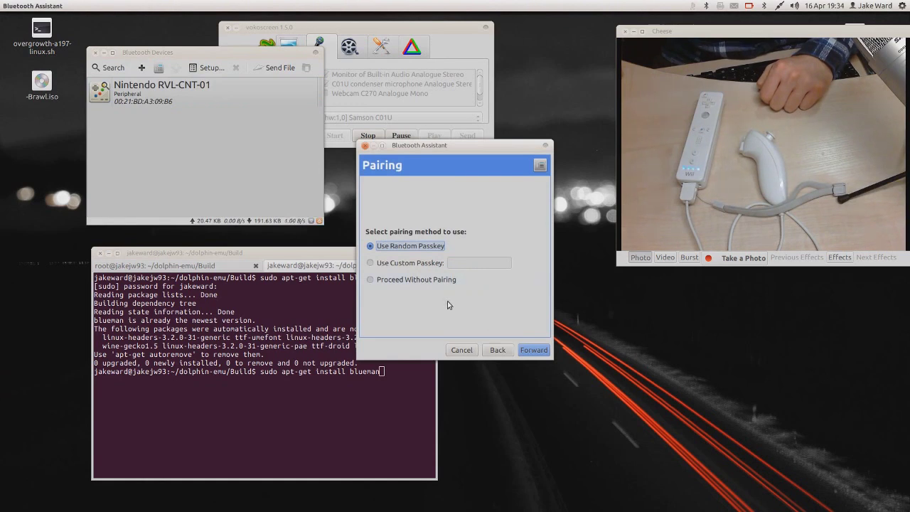
Step: Add the Wiimote with Proceed Without Pairing, connect it to the Input Service, and close the finished assistant
click(402, 281)
click(534, 349)
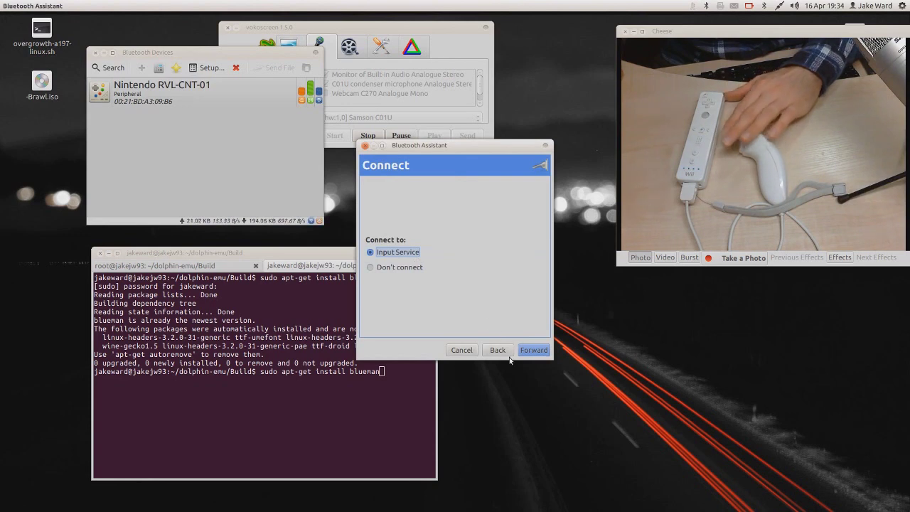
click(527, 352)
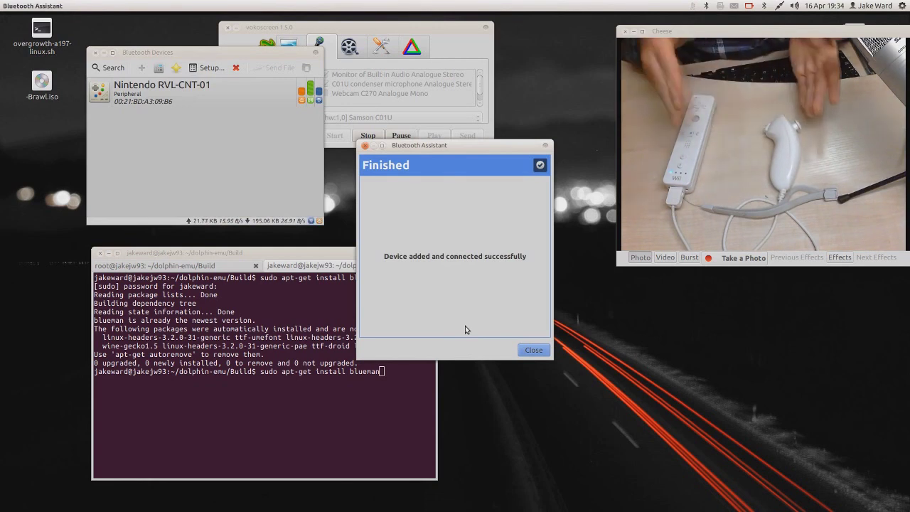
click(533, 349)
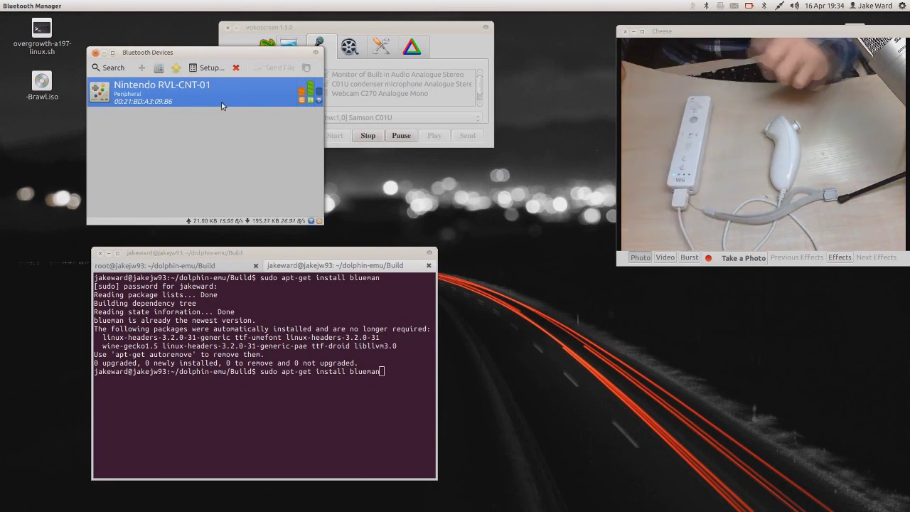
Step: Mark the Nintendo RVL-CNT-01 as trusted and disconnect it
right_click(190, 87)
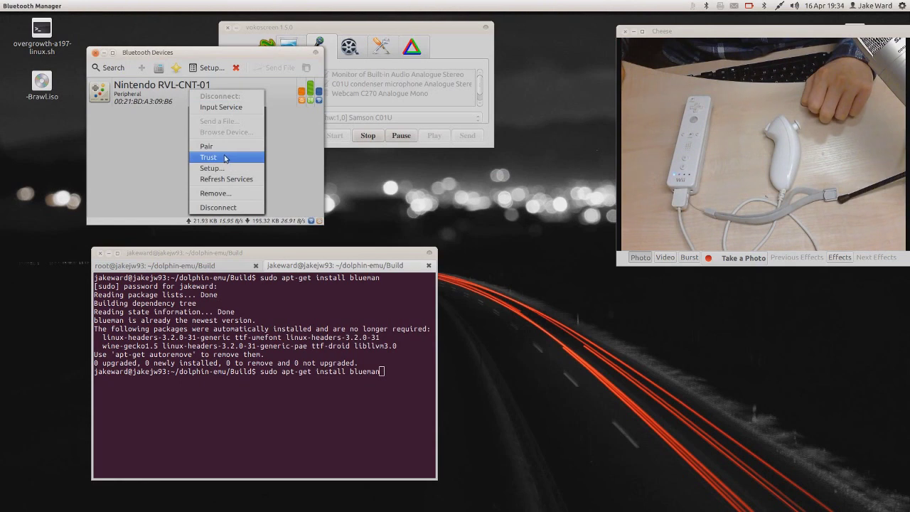
click(226, 154)
right_click(185, 96)
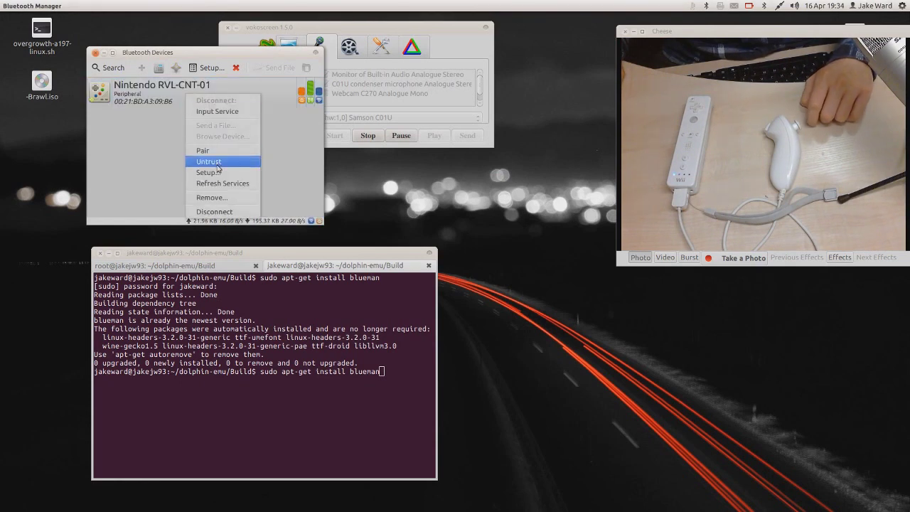
click(225, 212)
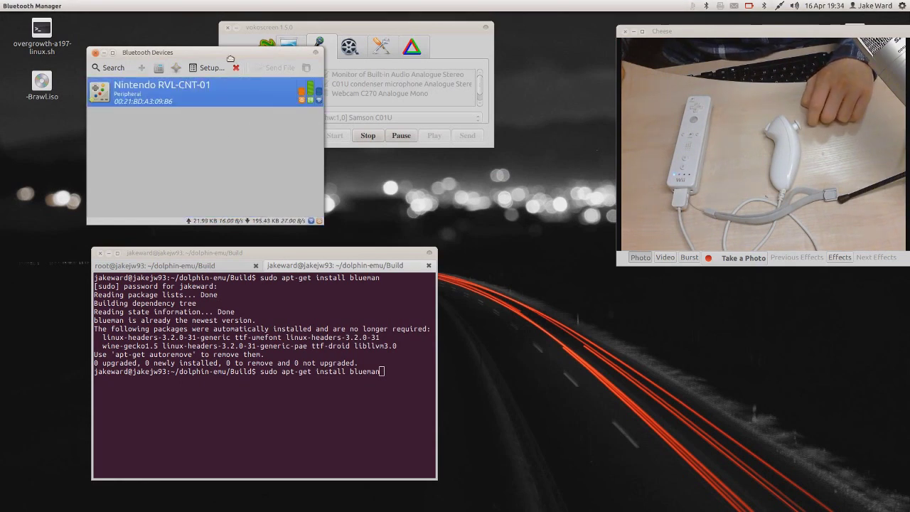
Step: Move the Bluetooth Devices and vokoscreen windows apart, and select the Nintendo RVL-CNT-01 in the device list
drag(230, 58, 186, 74)
drag(344, 28, 499, 90)
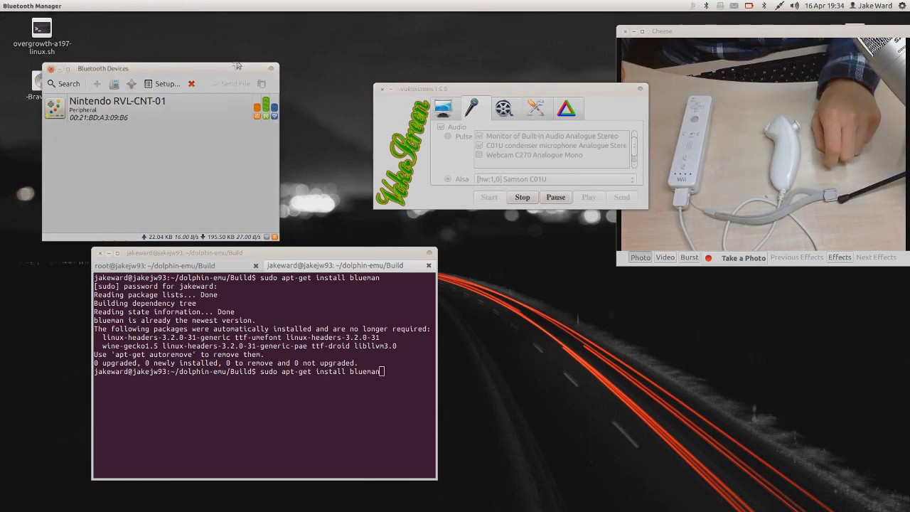
drag(263, 125, 225, 88)
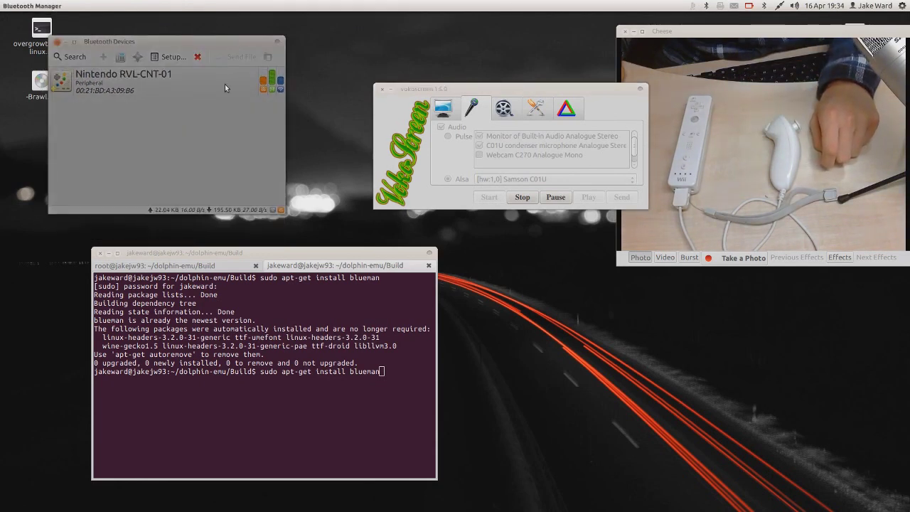
click(225, 84)
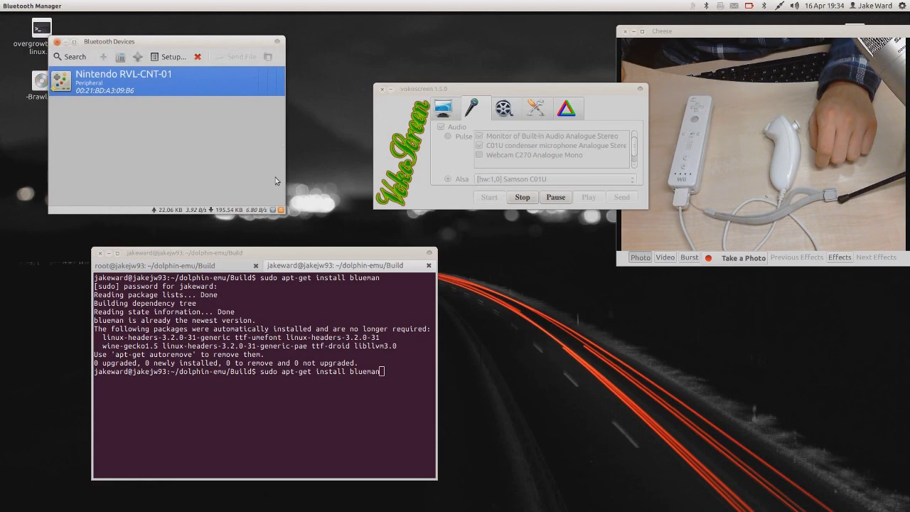
Step: Switch to the root terminal session and rerun the dolphin-emu command to launch Dolphin
click(202, 262)
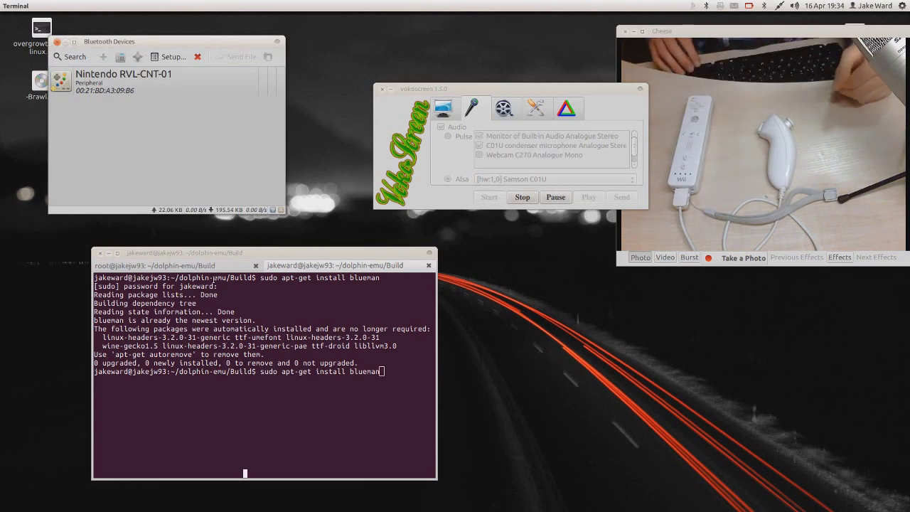
key(ctrl+Page_Up)
key(Up)
key(Return)
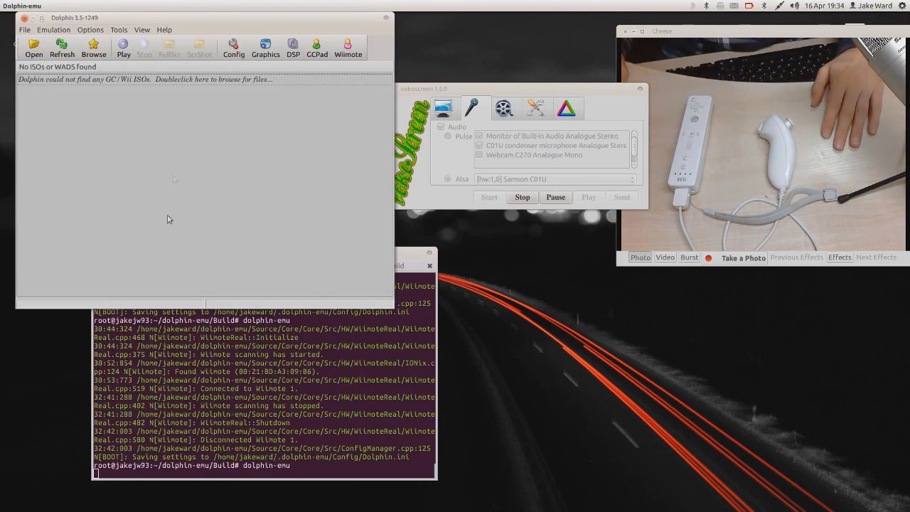
Step: Open Dolphin's Wiimote configuration, arrange it beside the Bluetooth Devices window, and check the remote's connection there
drag(334, 20, 516, 47)
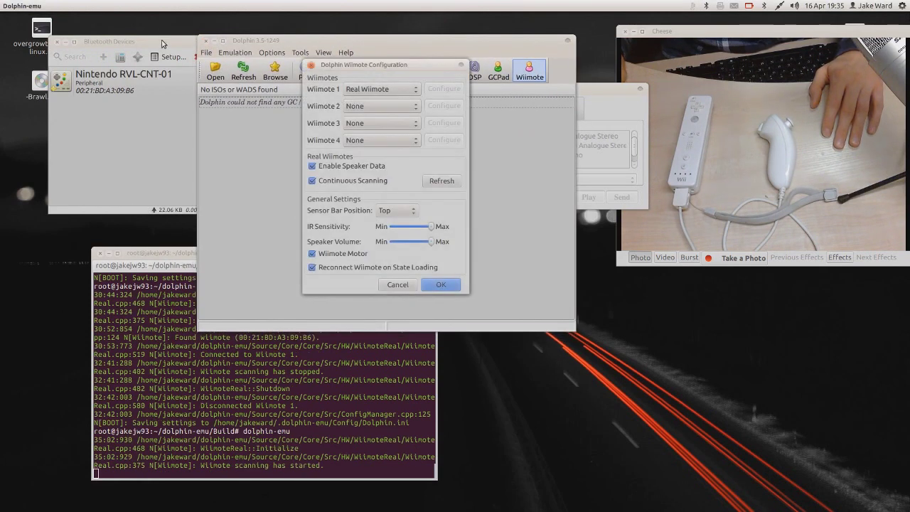
drag(162, 44, 142, 41)
drag(348, 65, 324, 27)
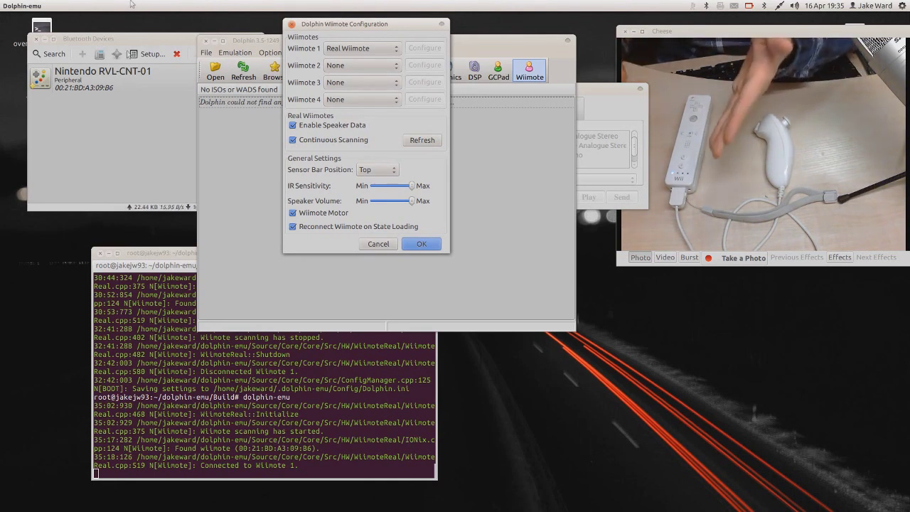
click(127, 85)
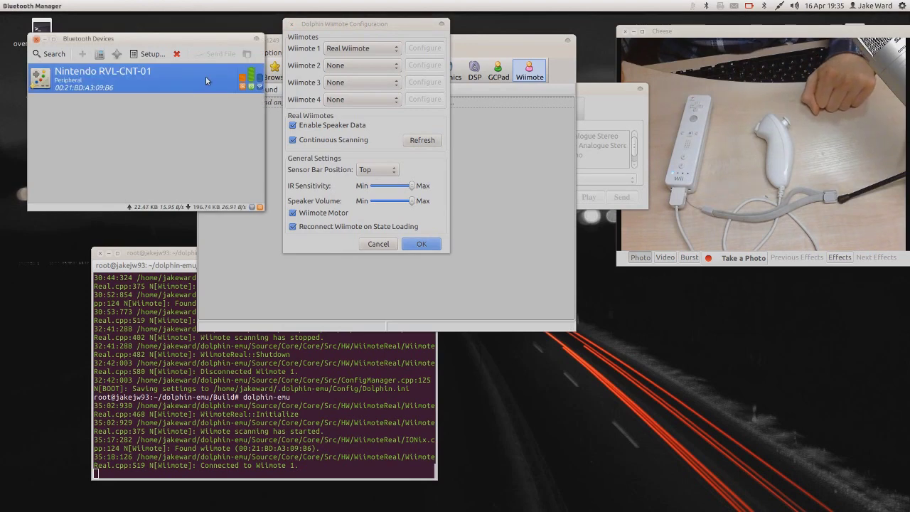
click(351, 29)
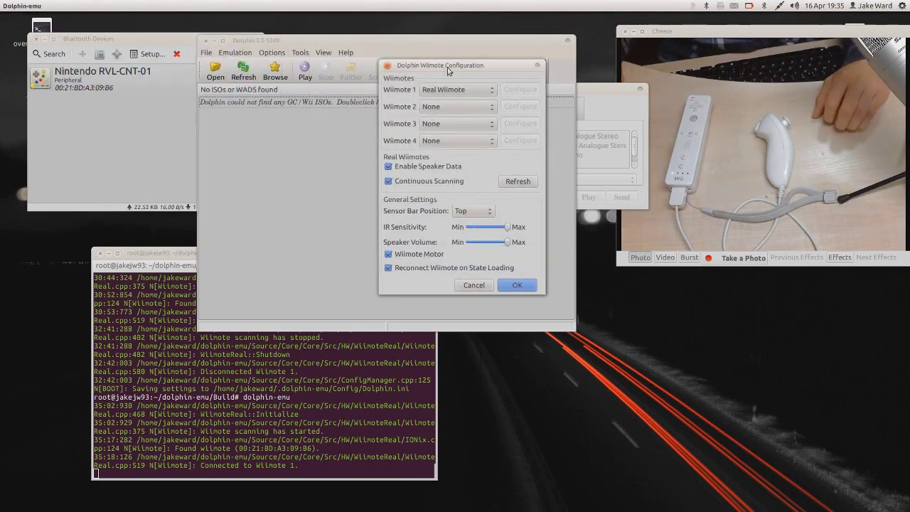
Step: Close the Wiimote configuration and load the Super Smash Bros. Brawl game file from the home directory's Desktop folder in Dolphin
click(387, 66)
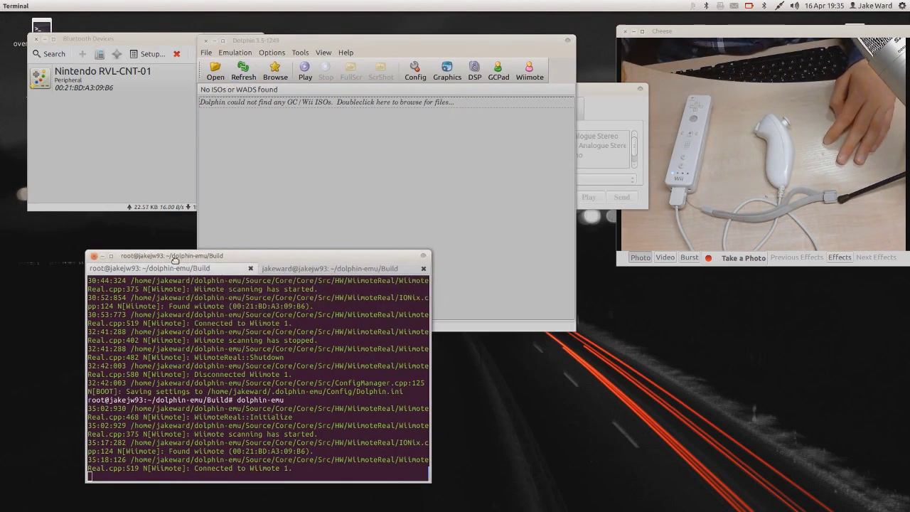
double_click(223, 102)
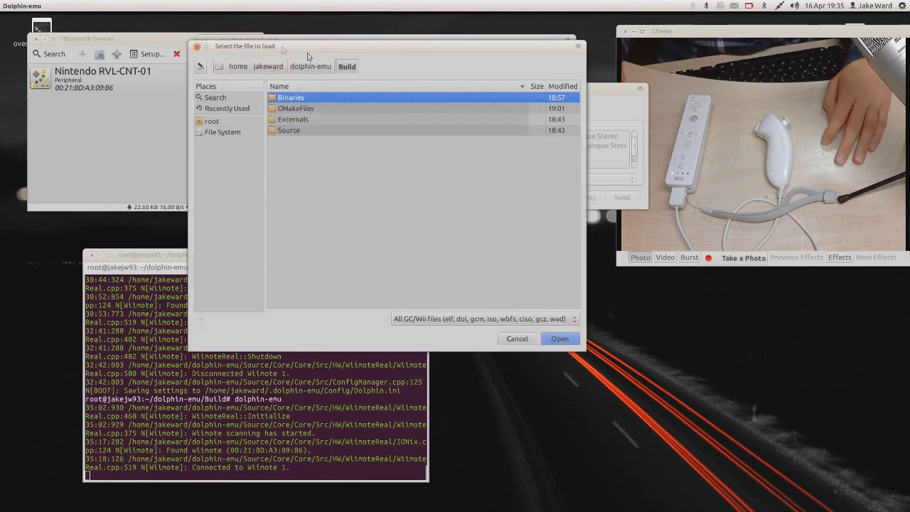
click(267, 66)
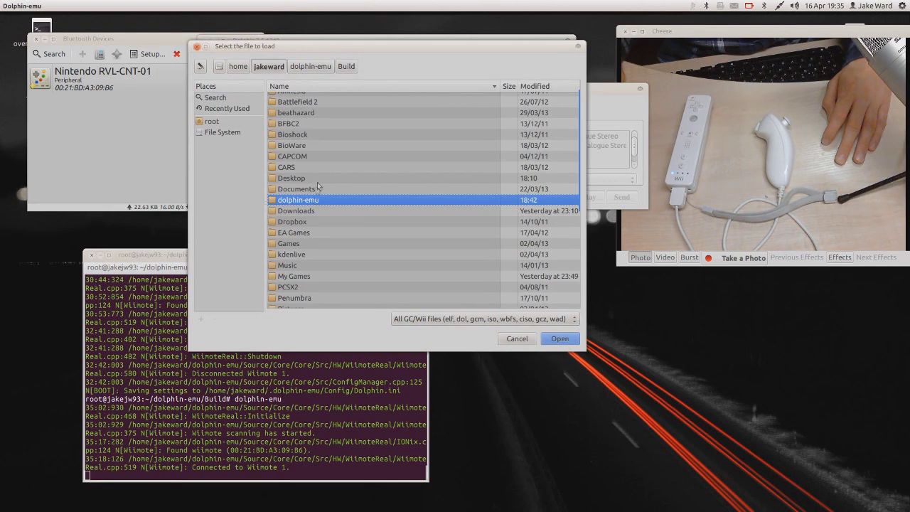
double_click(311, 202)
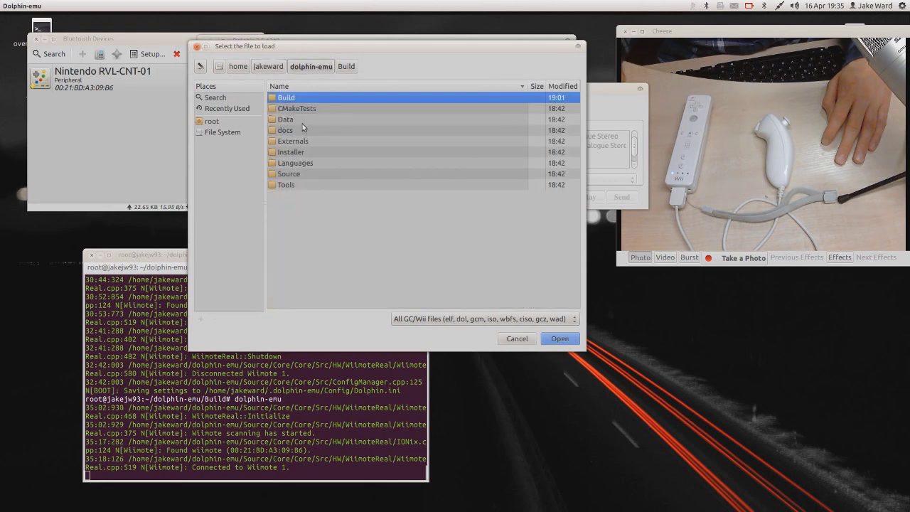
click(247, 68)
click(268, 64)
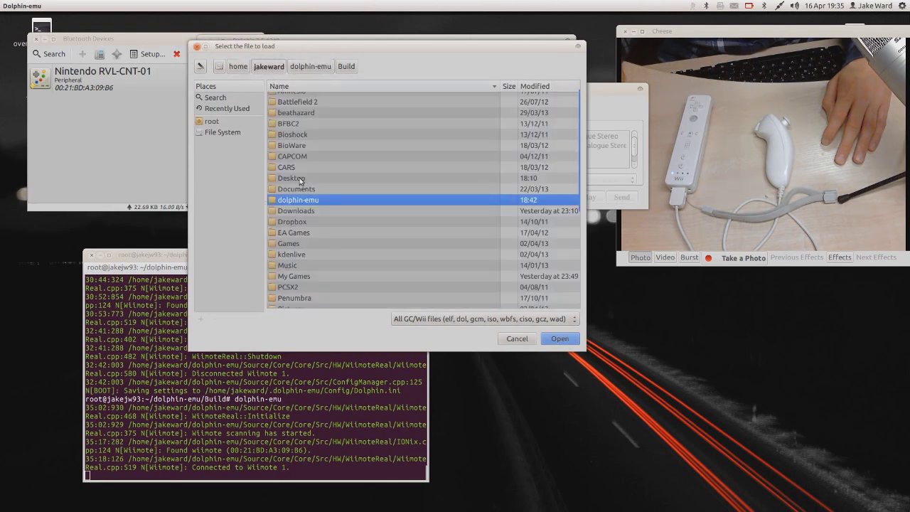
double_click(291, 178)
double_click(307, 102)
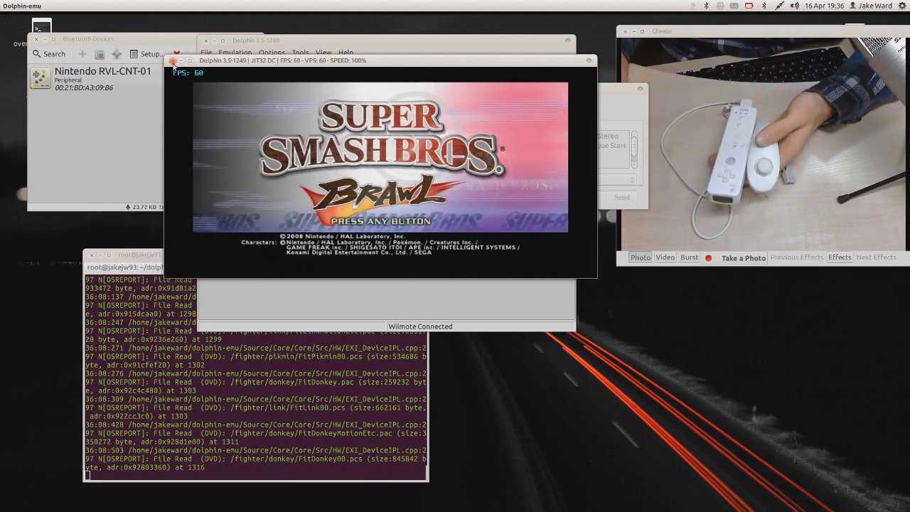
Step: Close the running game and arrange the Bluetooth Devices and Dolphin windows side by side
click(172, 61)
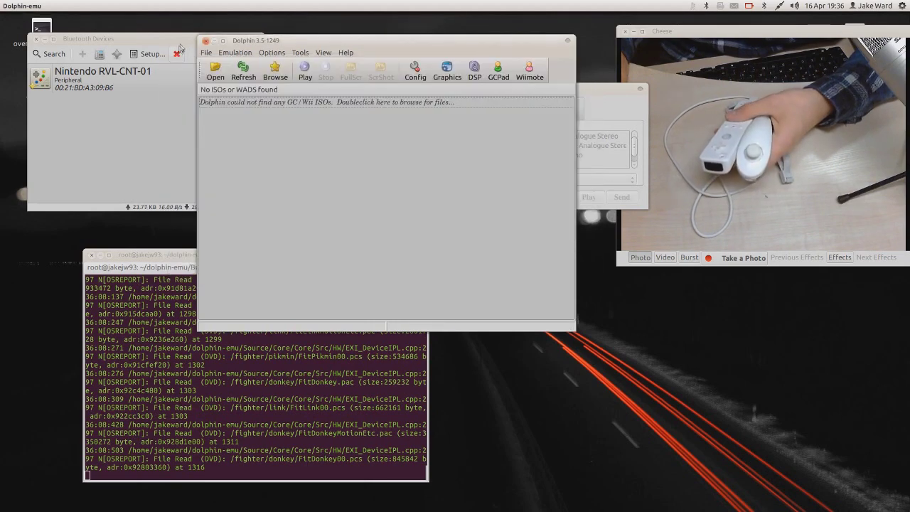
drag(177, 44, 165, 33)
drag(337, 44, 383, 25)
click(101, 104)
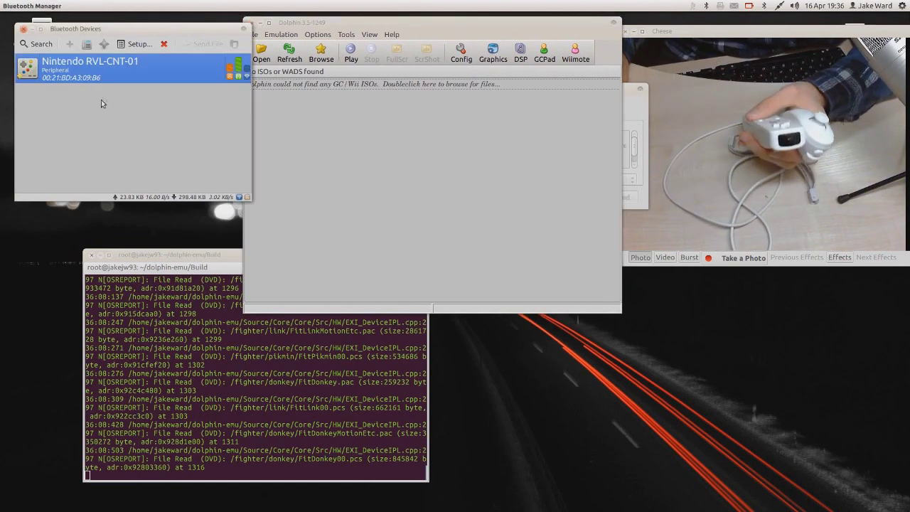
Step: Review the real Wiimote settings in Dolphin's Wiimote configuration and dismiss it without changes
click(399, 120)
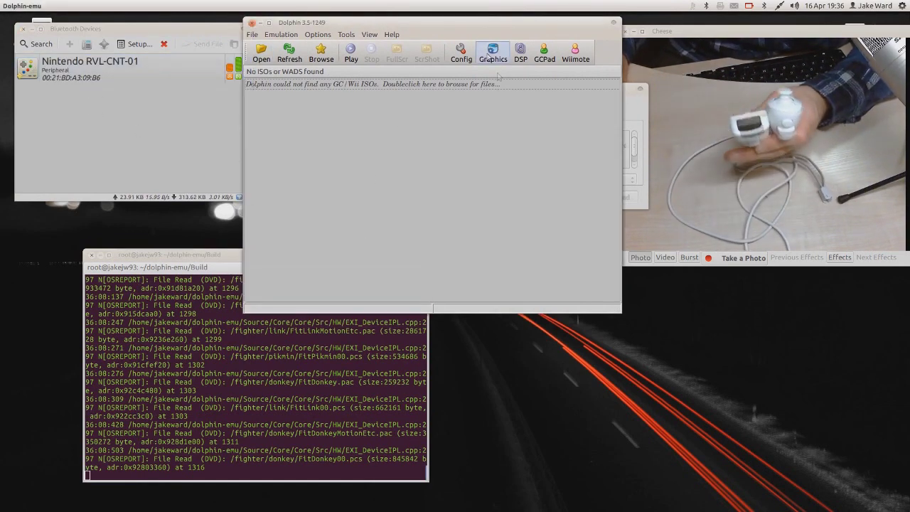
click(575, 57)
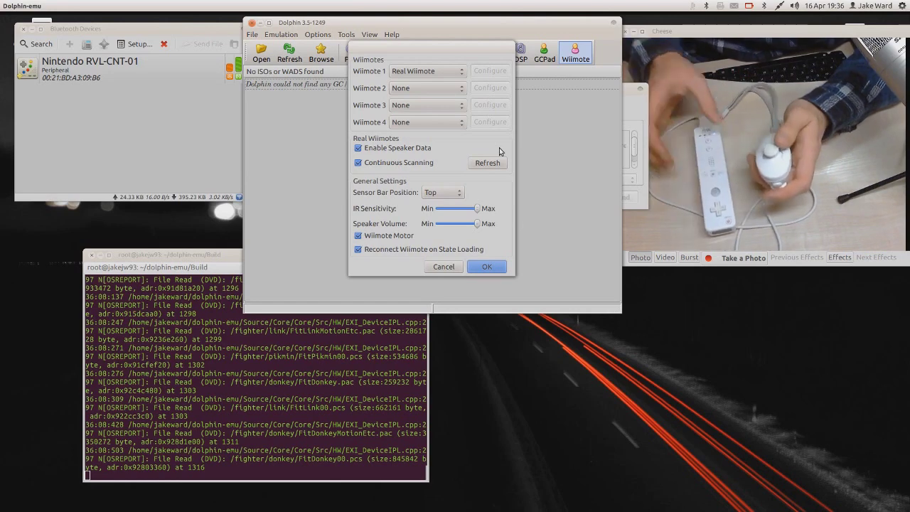
click(442, 266)
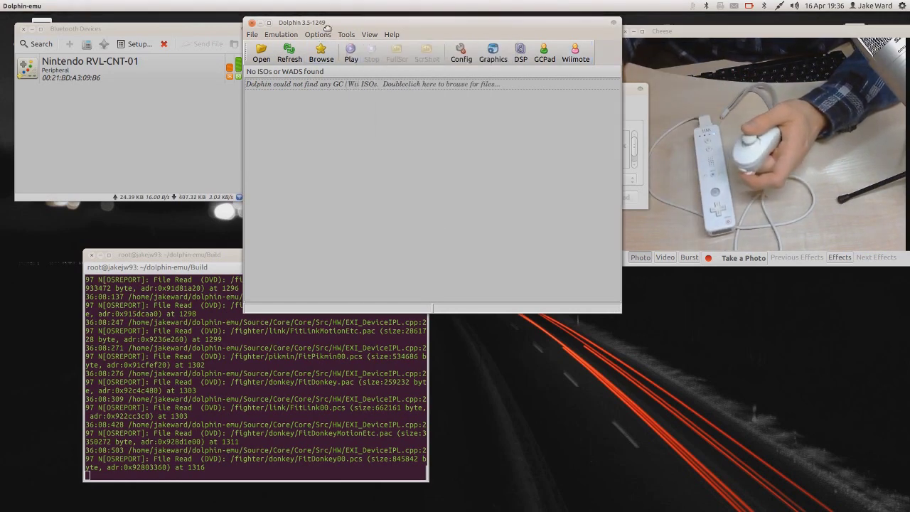
Step: Quit Dolphin and reposition the vokoscreen window between the Bluetooth Devices and Cheese windows
drag(311, 21, 314, 123)
click(253, 124)
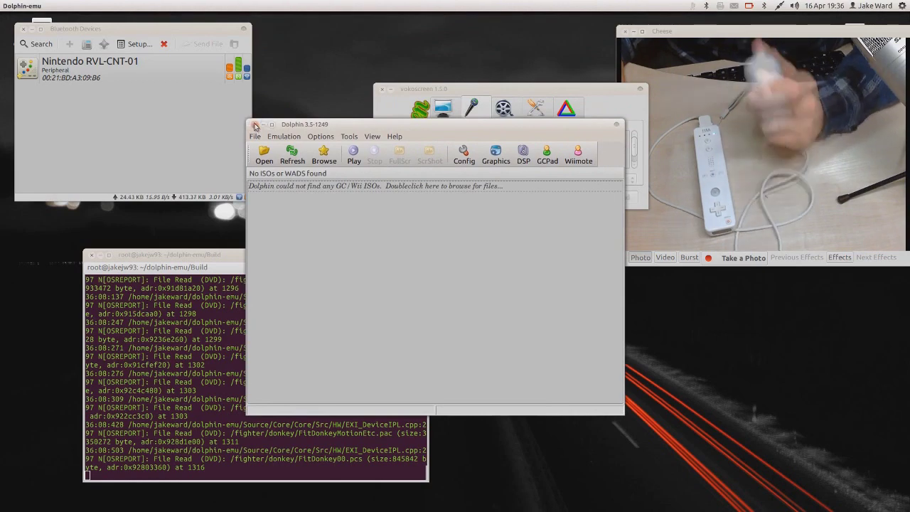
drag(462, 92, 413, 83)
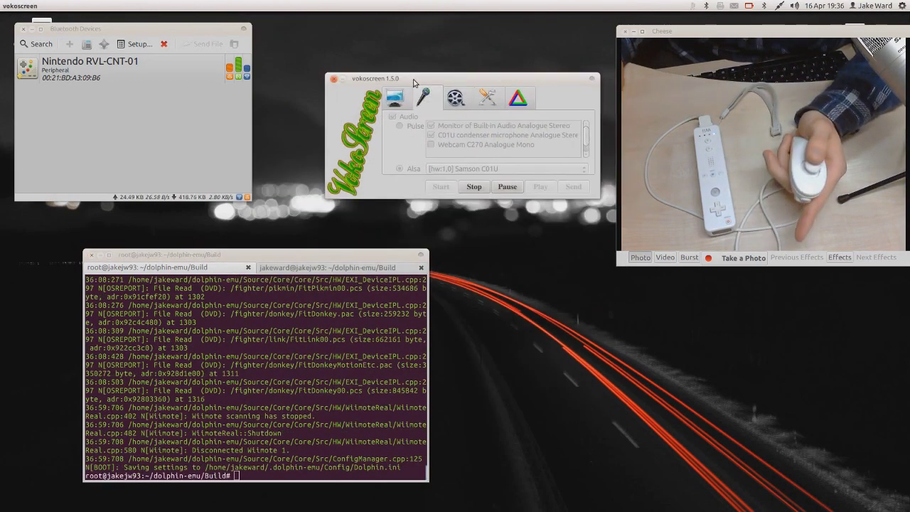